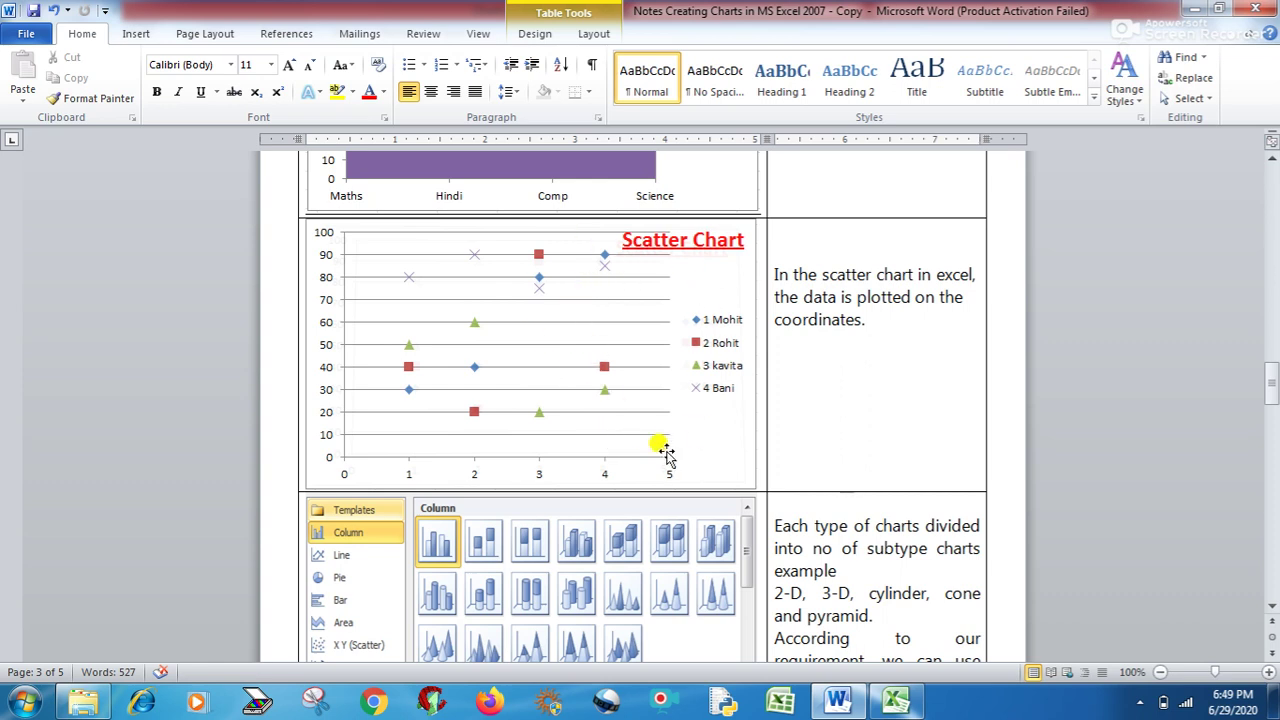
Review the notes from the scatter chart and chart subtypes through the student table to the Component of Chart section.
left_click_drag(1271, 384, 1273, 408)
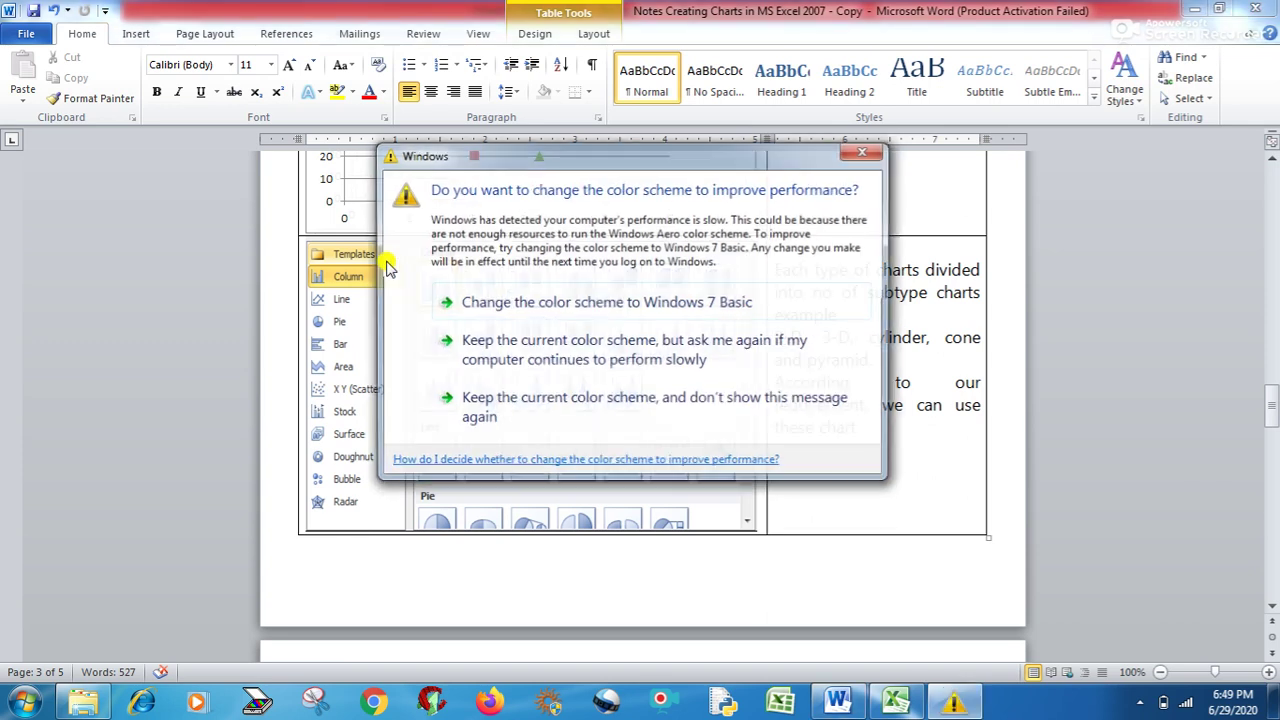
left_click(866, 146)
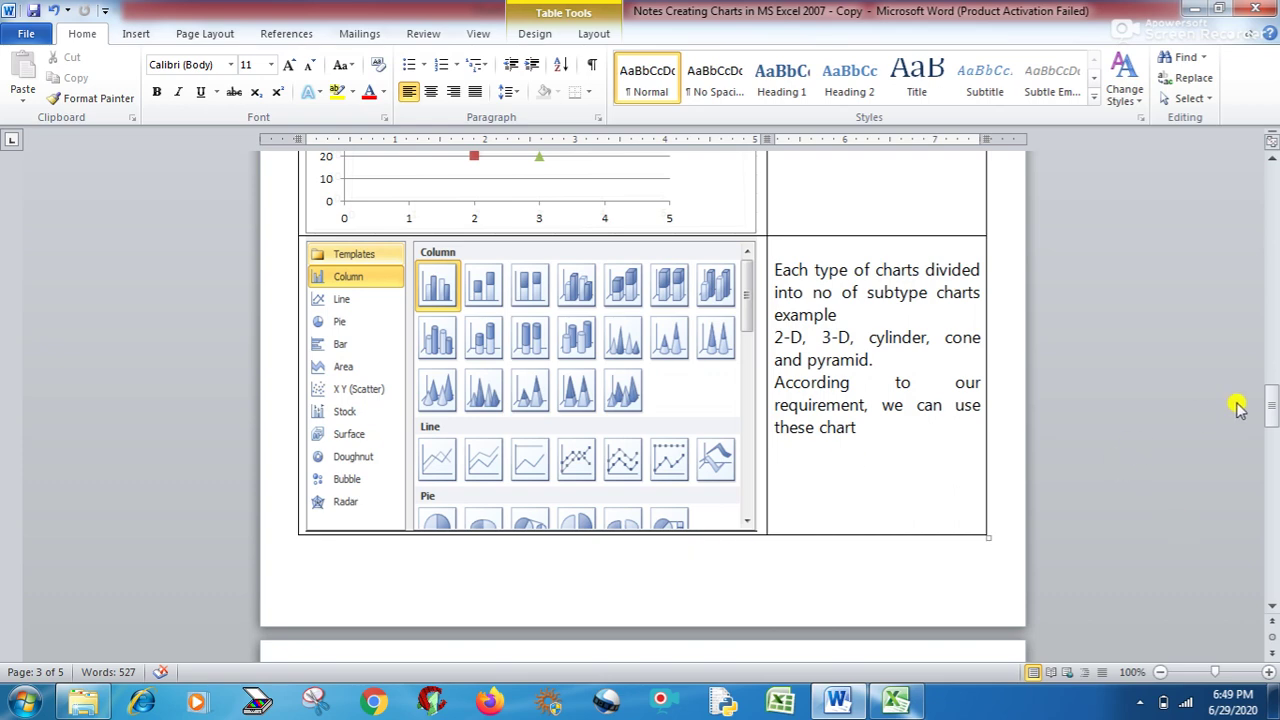
left_click_drag(1270, 410, 1272, 199)
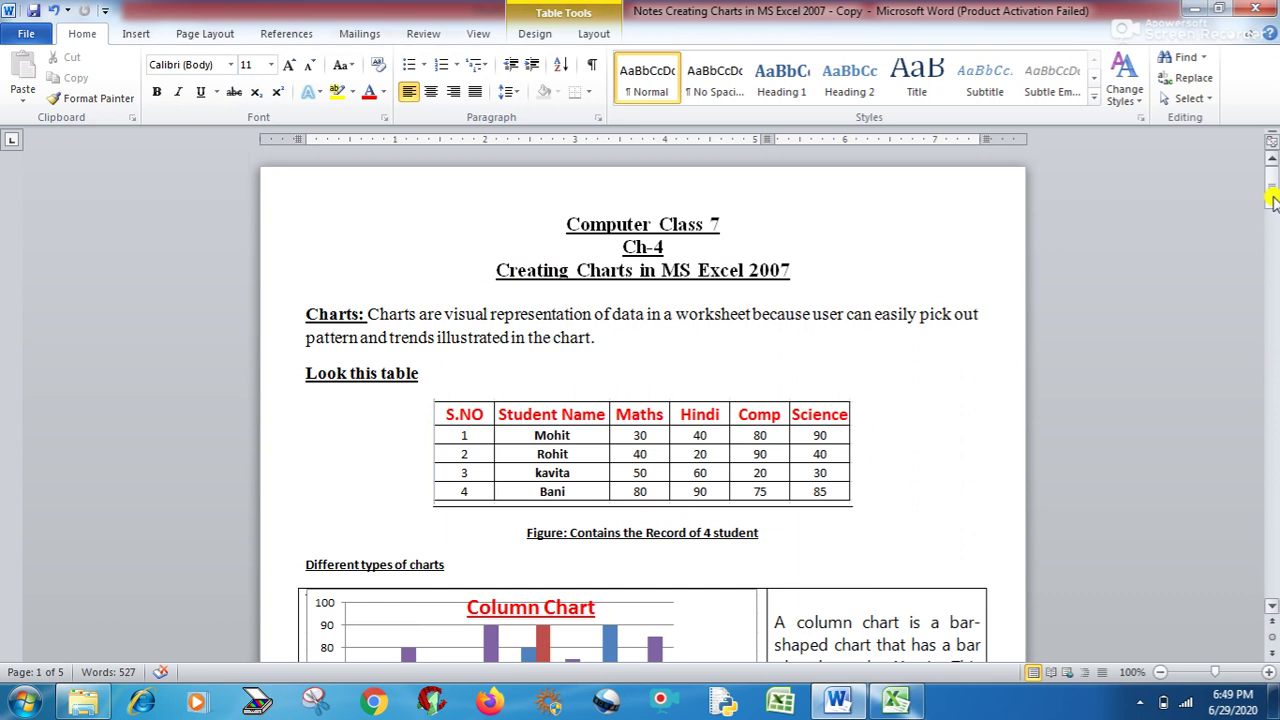
left_click_drag(1272, 199, 1272, 209)
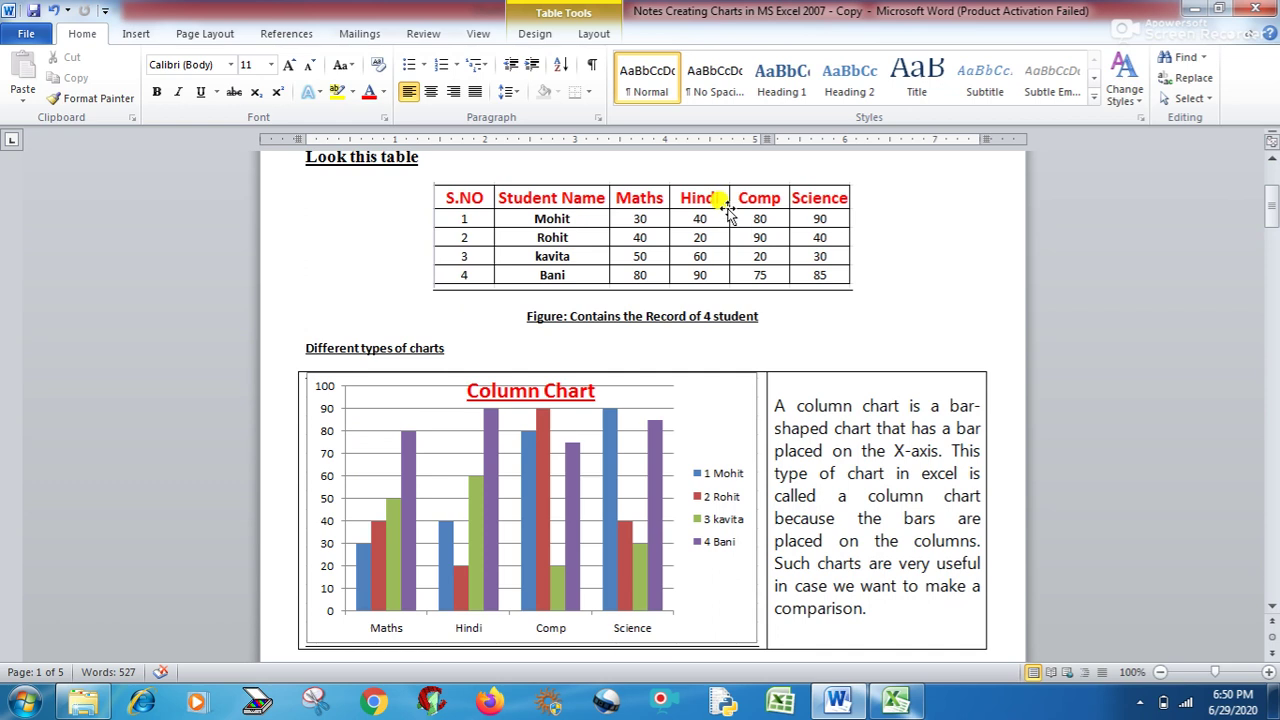
left_click_drag(1274, 200, 1276, 451)
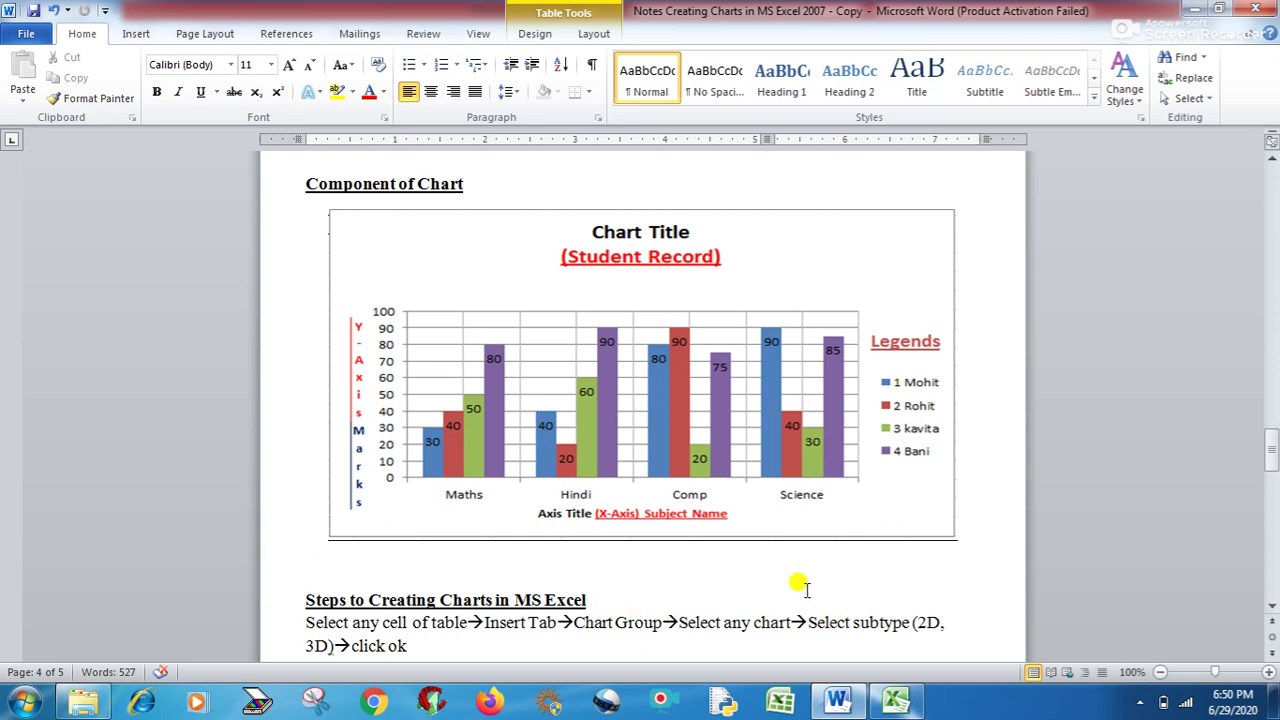
left_click(26, 704)
left_click(88, 617)
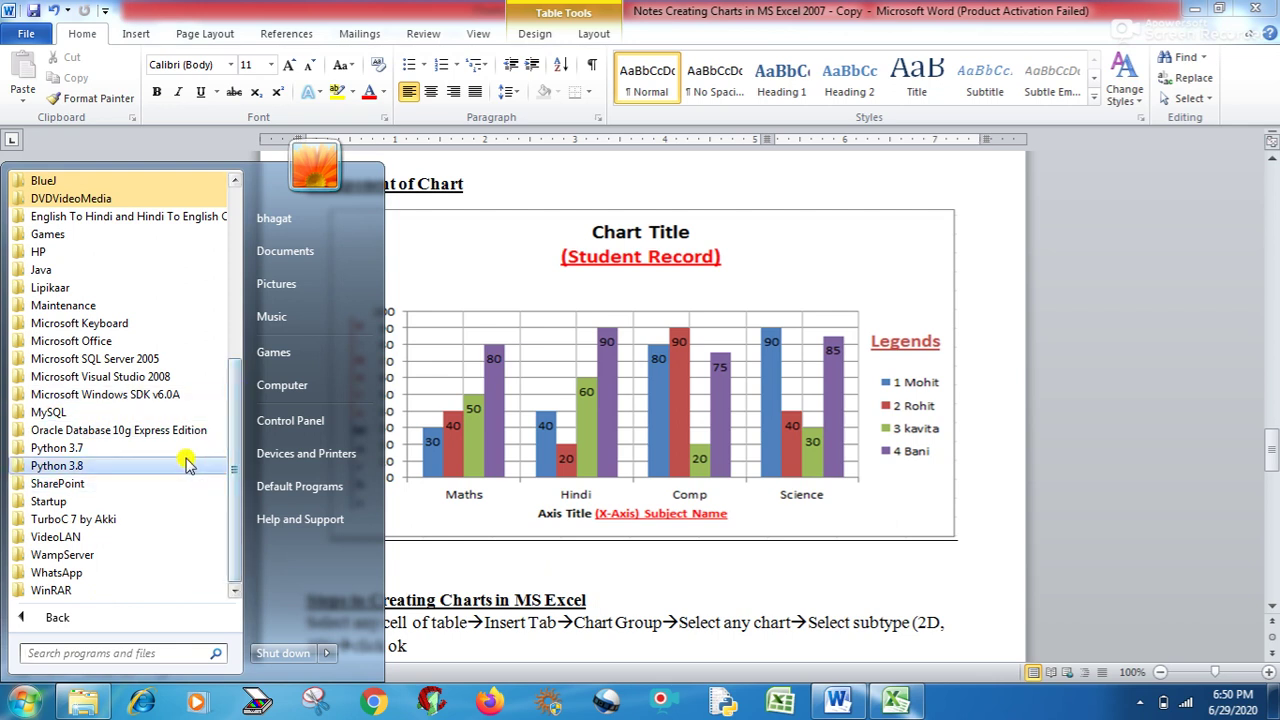
left_click(90, 341)
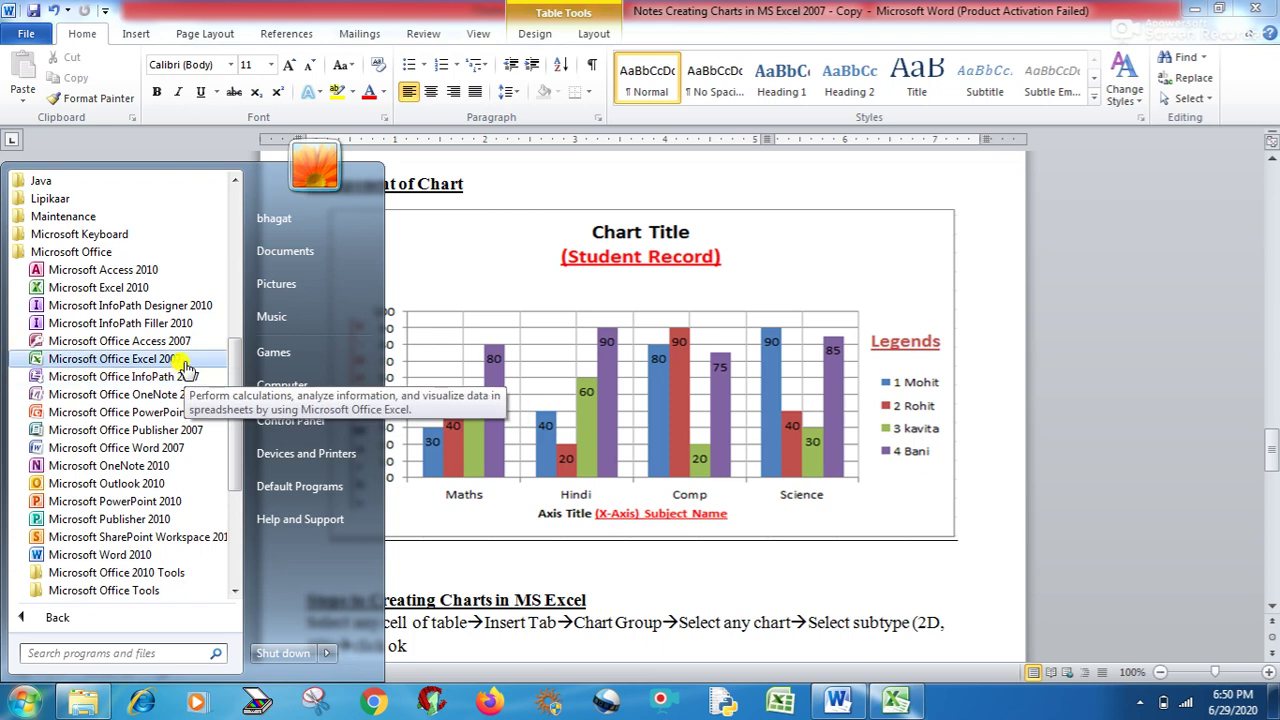
left_click(185, 360)
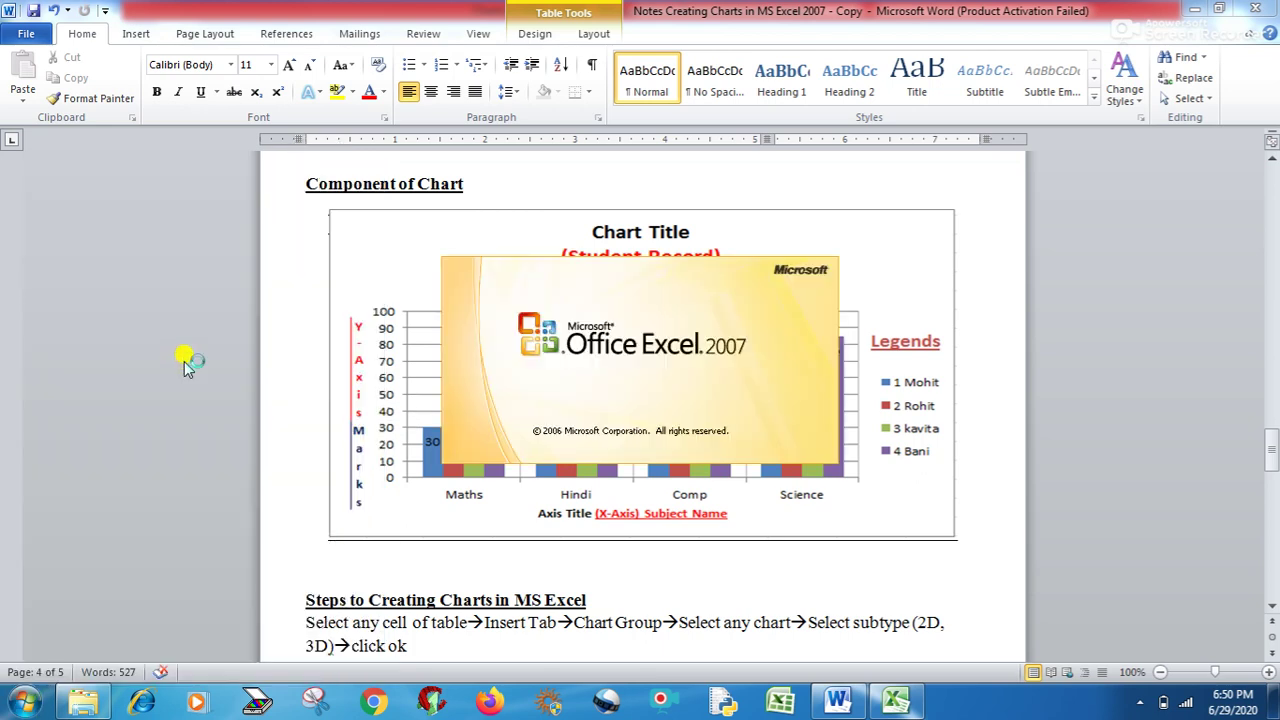
left_click(1260, 8)
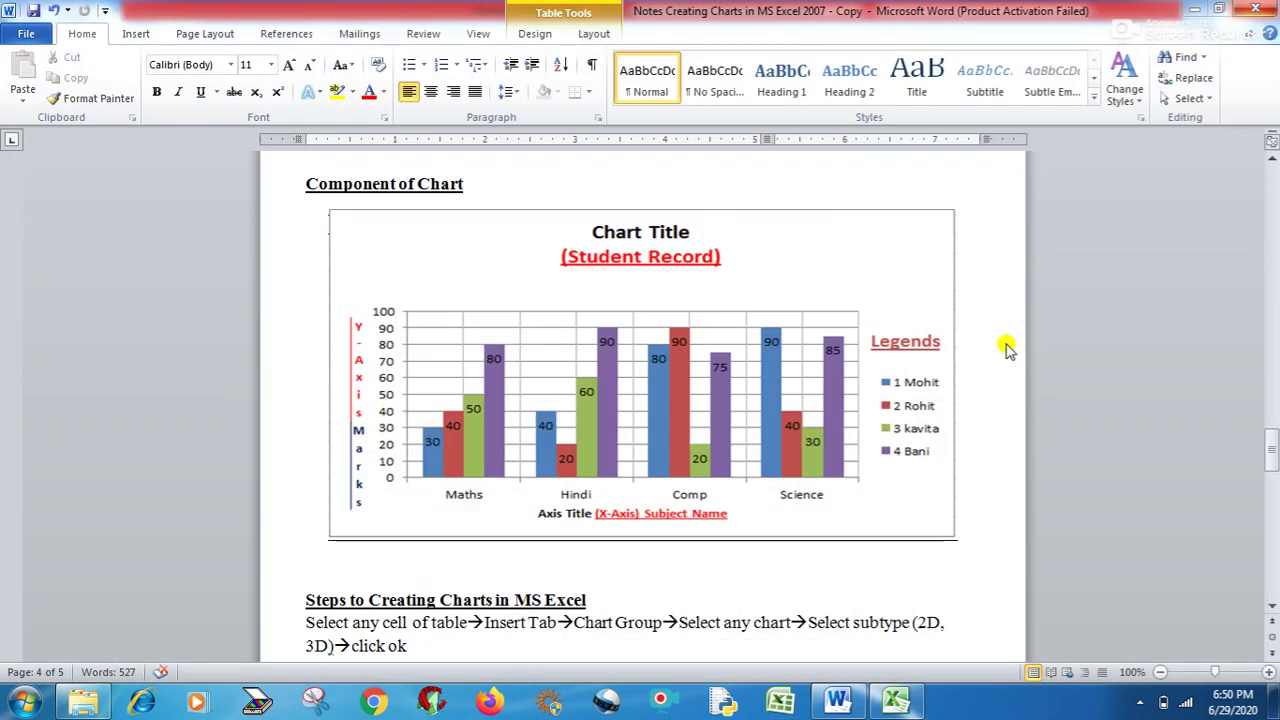
Switch to the Charts in MSExcel 2007 workbook in Excel and select the student marks table A3:F7.
left_click(890, 703)
left_click_drag(50, 220, 416, 290)
left_click(504, 436)
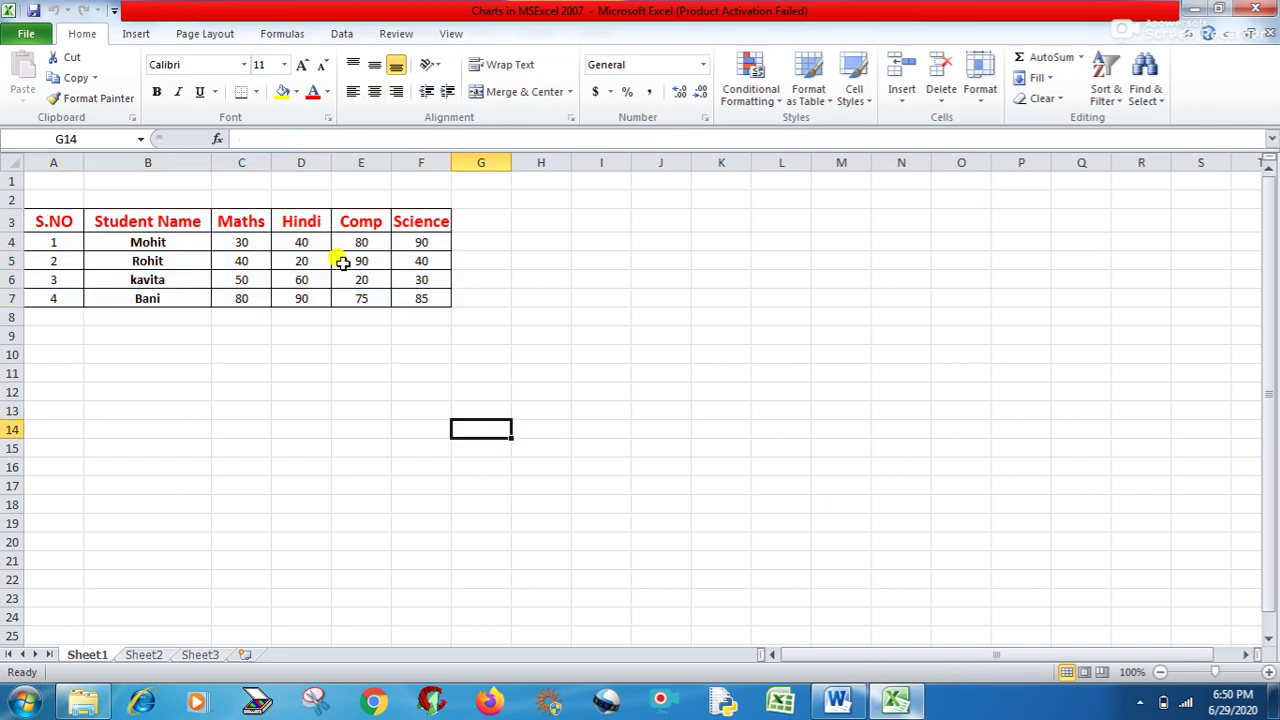
left_click_drag(45, 221, 424, 296)
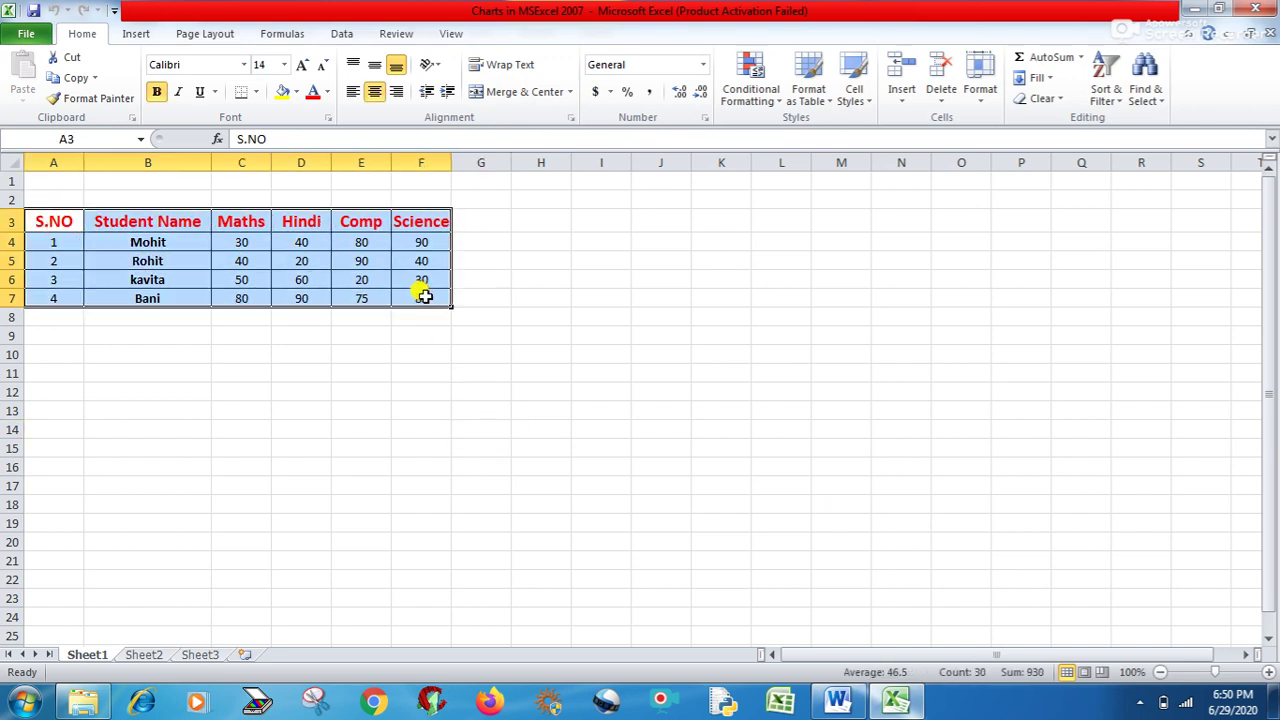
Check the chart creation steps in the Word notes and return to the Excel workbook, clearing the table selection.
left_click(848, 704)
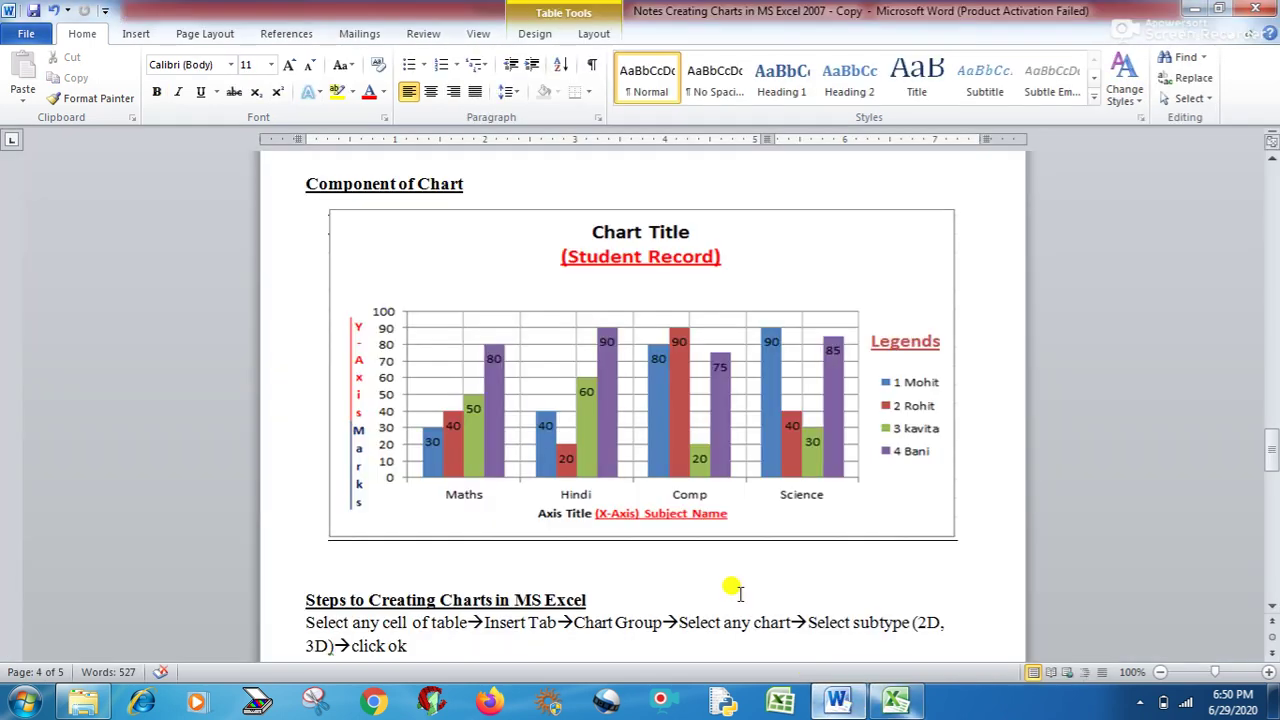
left_click(906, 706)
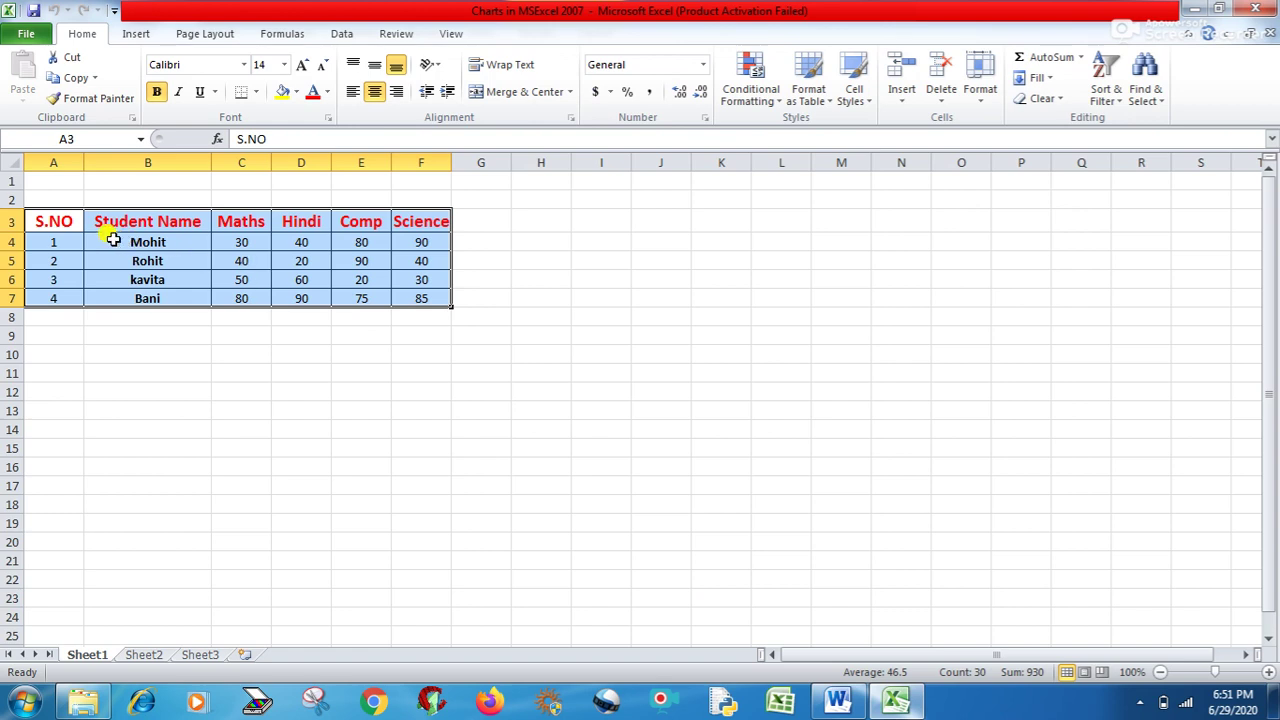
left_click(129, 347)
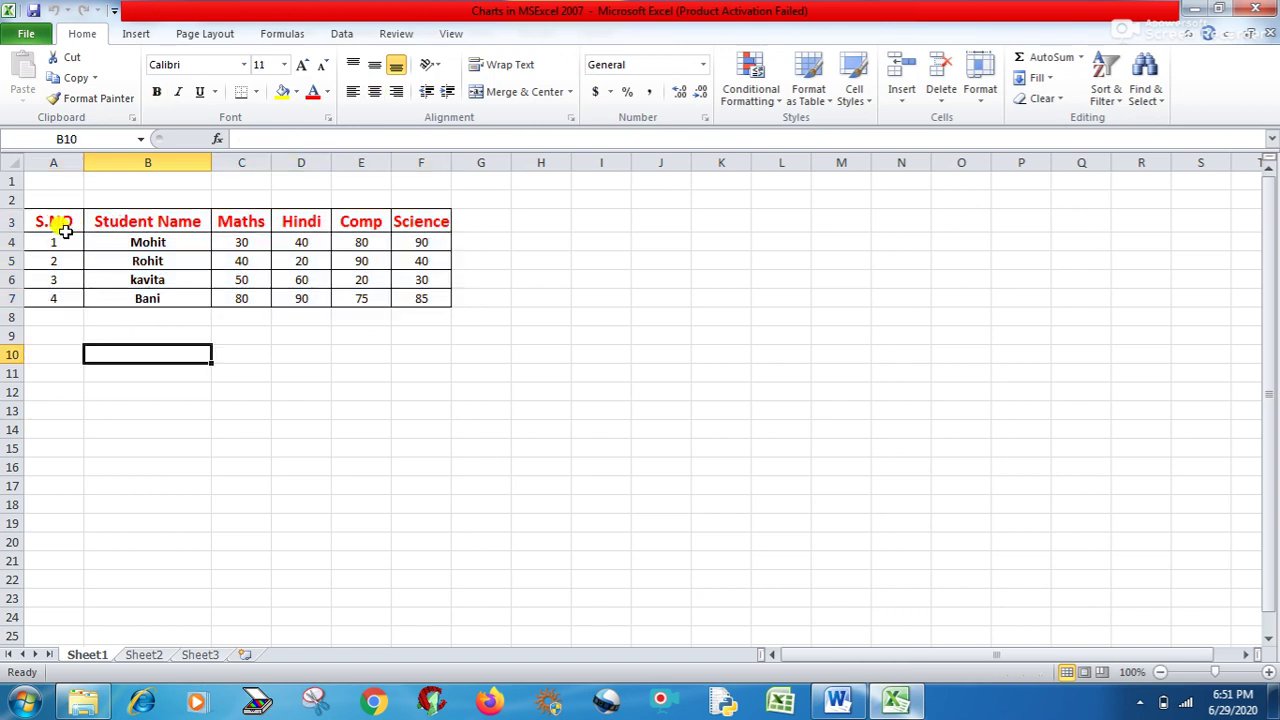
Insert a 2-D clustered column chart of the student marks table, with the S.NO header cell selected.
left_click(64, 224)
left_click(136, 34)
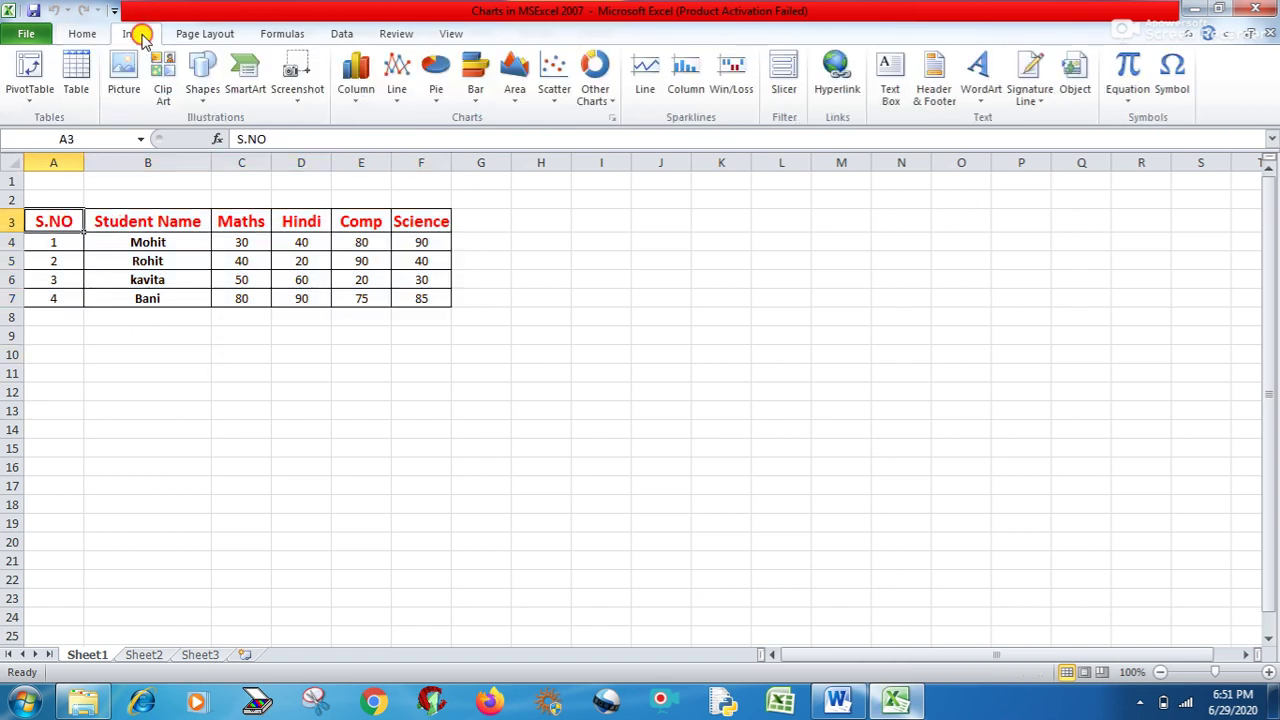
left_click(357, 80)
left_click(365, 151)
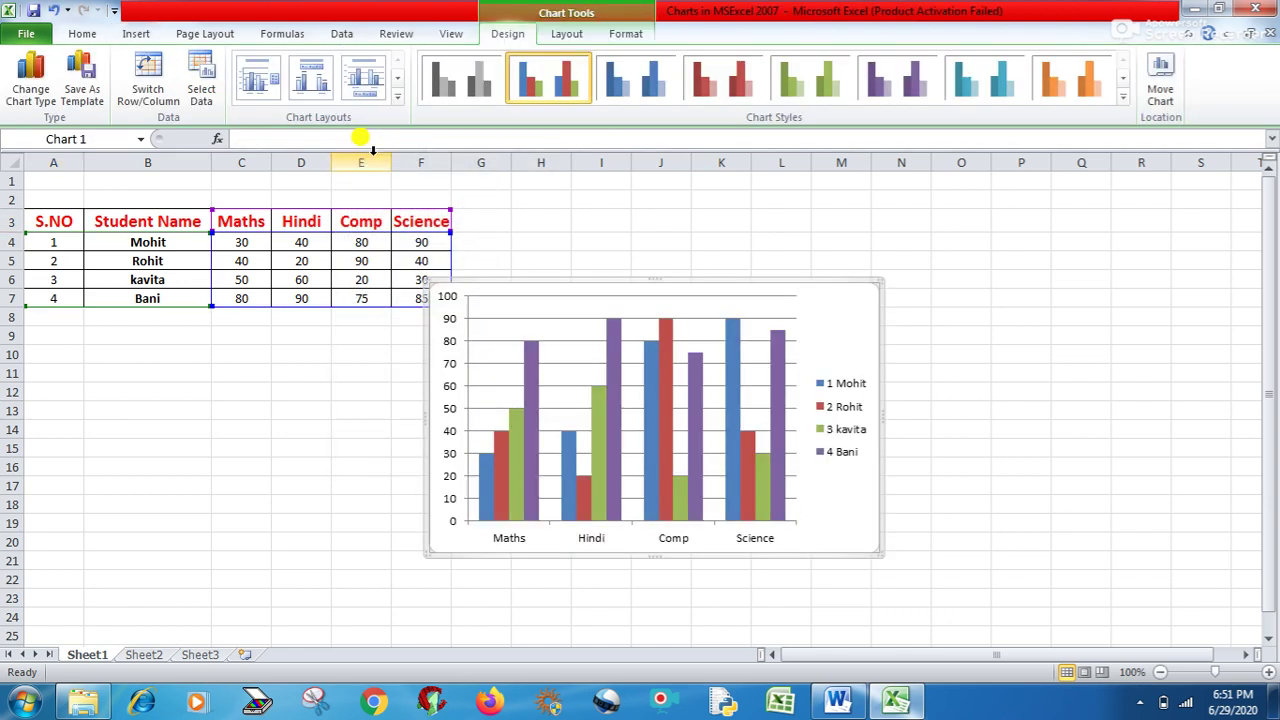
mouse_move(524, 390)
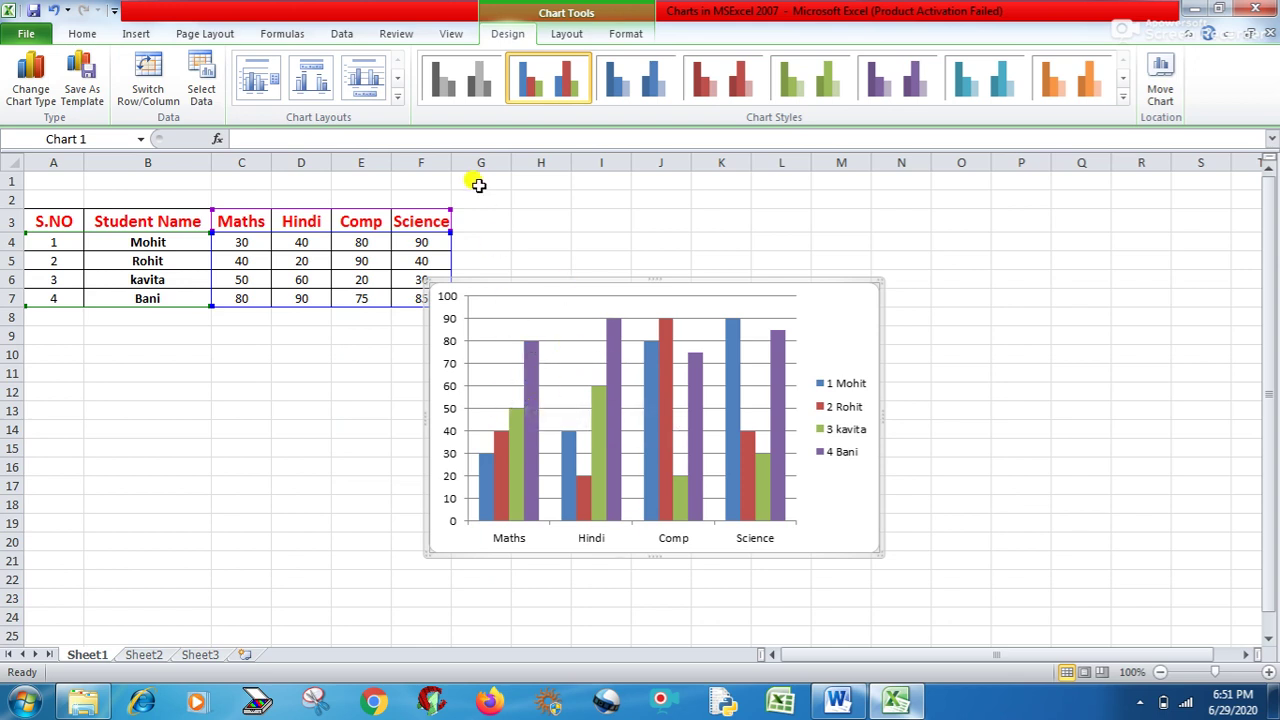
Change the column chart of the student marks to a basic 2-D line chart.
left_click(83, 33)
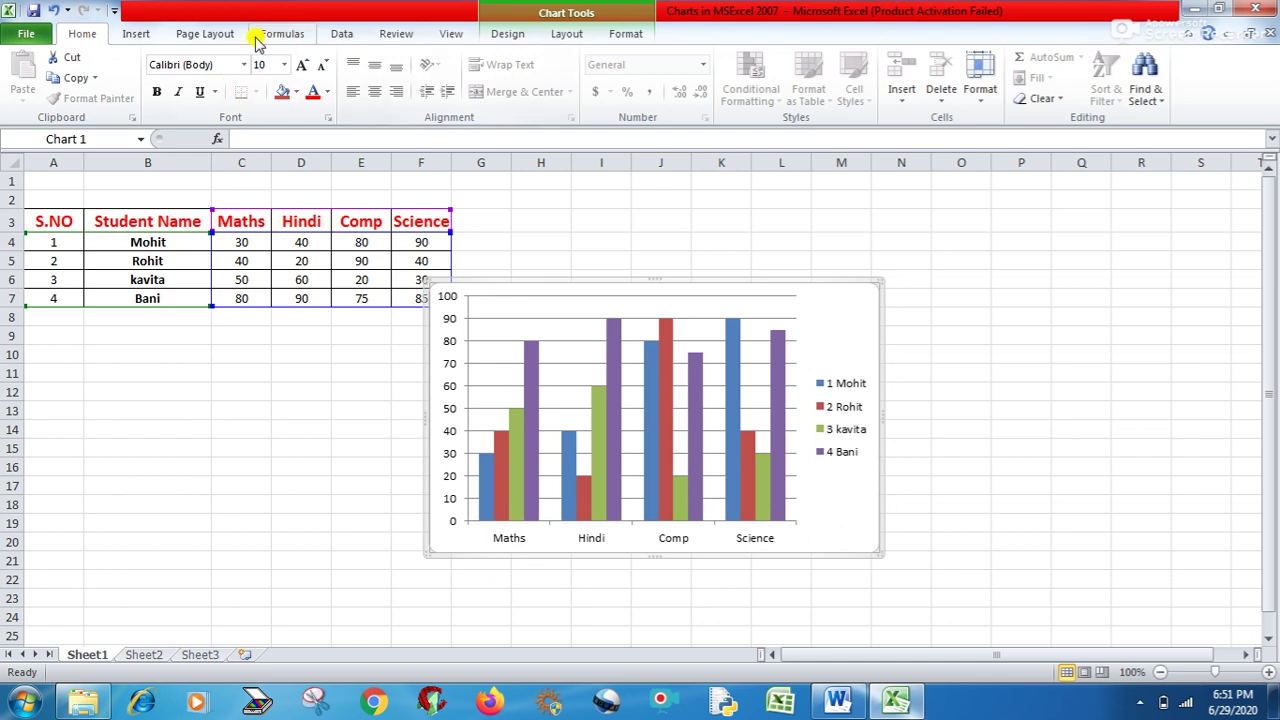
left_click(140, 34)
left_click(400, 82)
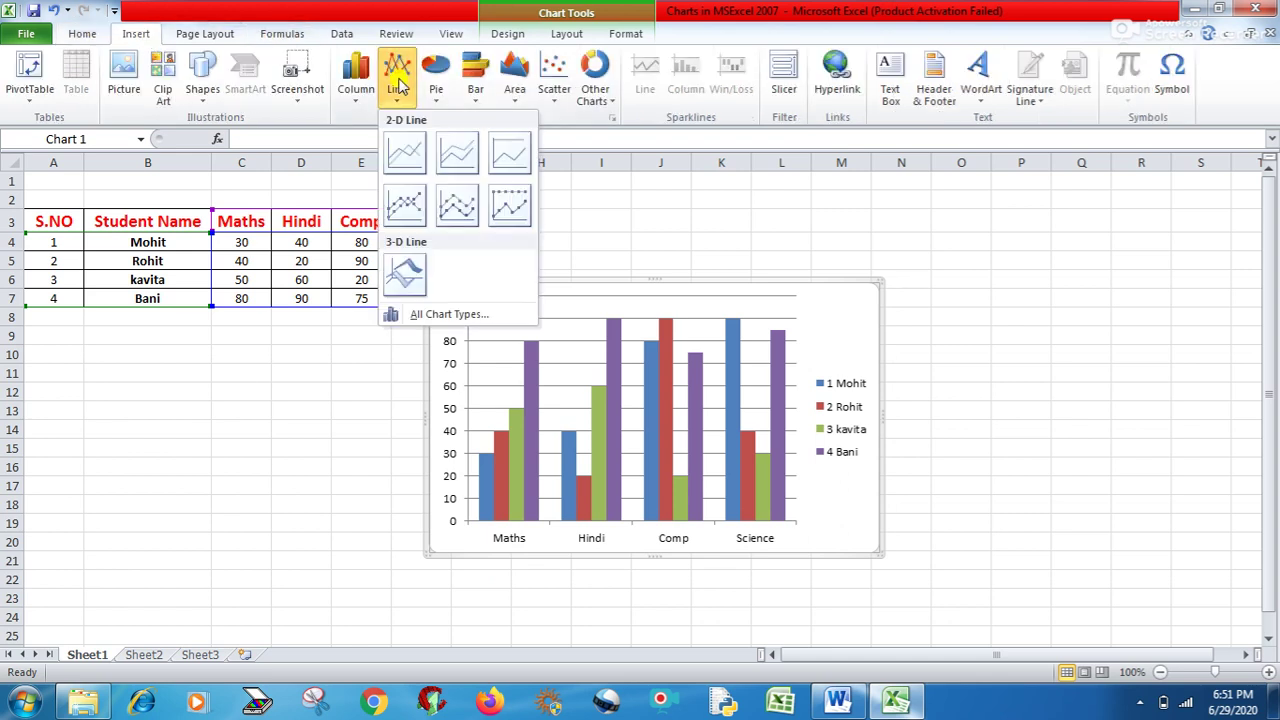
left_click(408, 146)
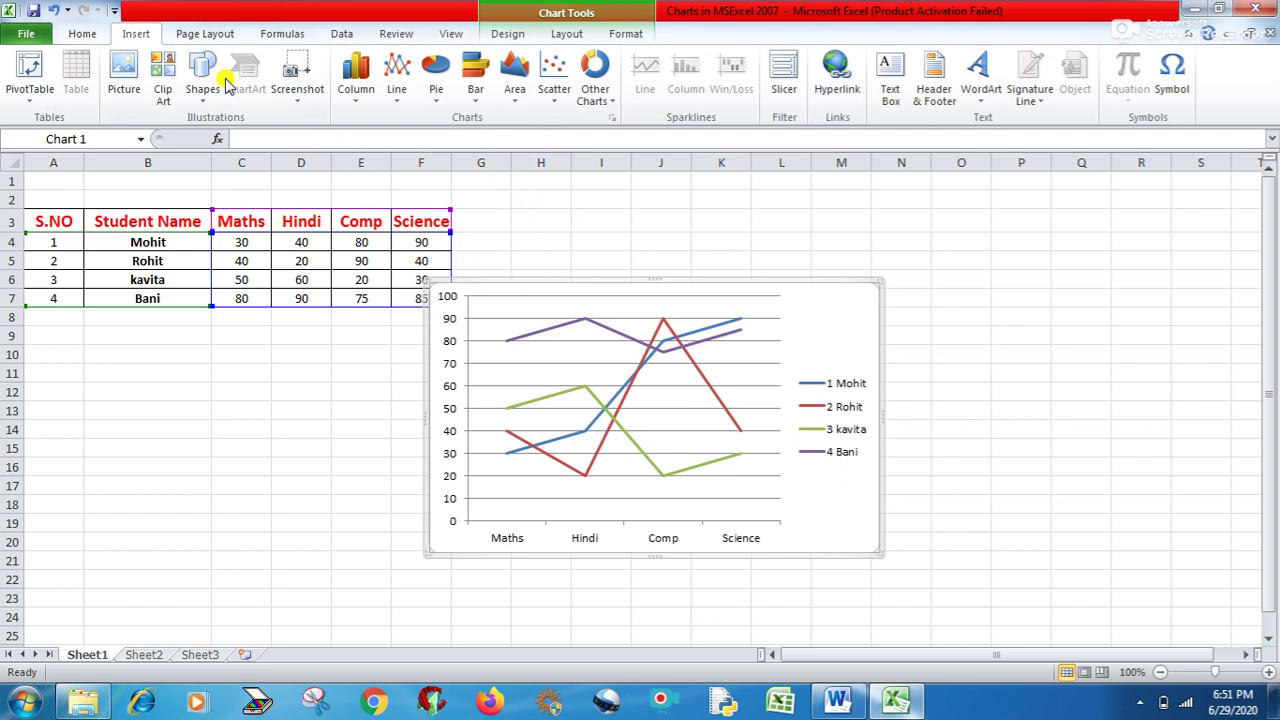
Try the line chart as a basic 2-D pie chart, and undo the type changes and the chart insertion.
left_click(436, 70)
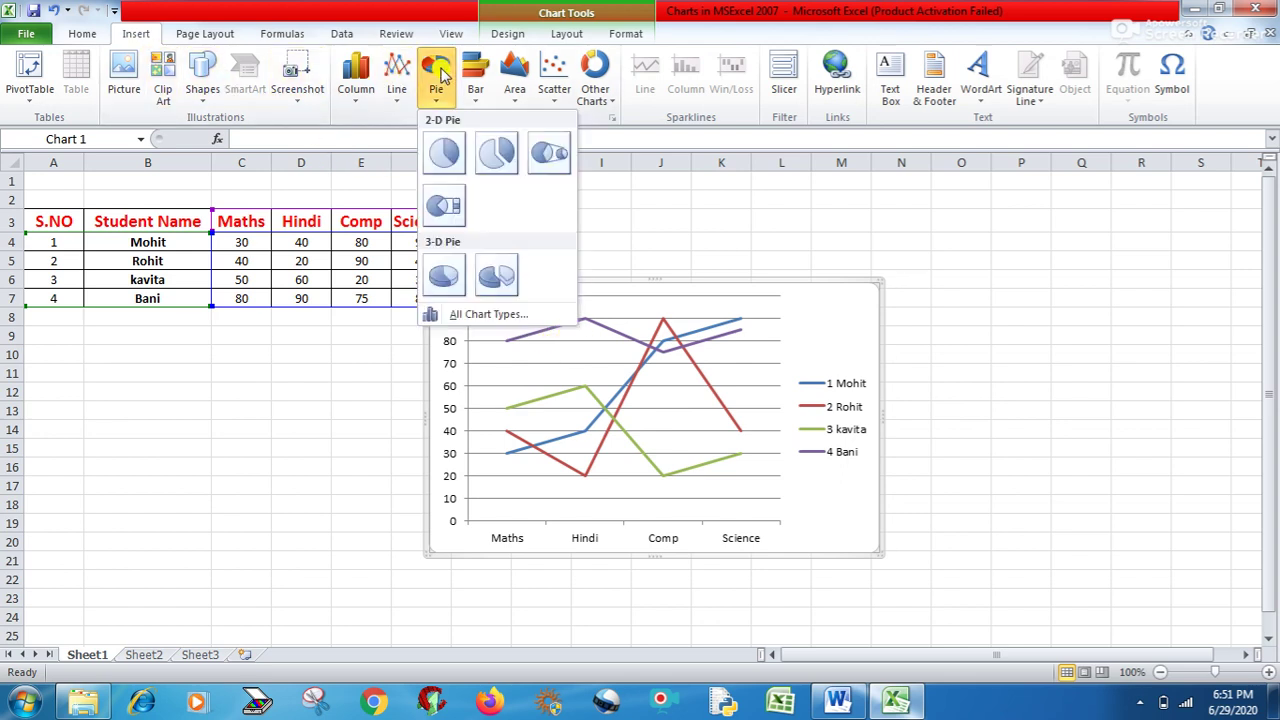
left_click(446, 151)
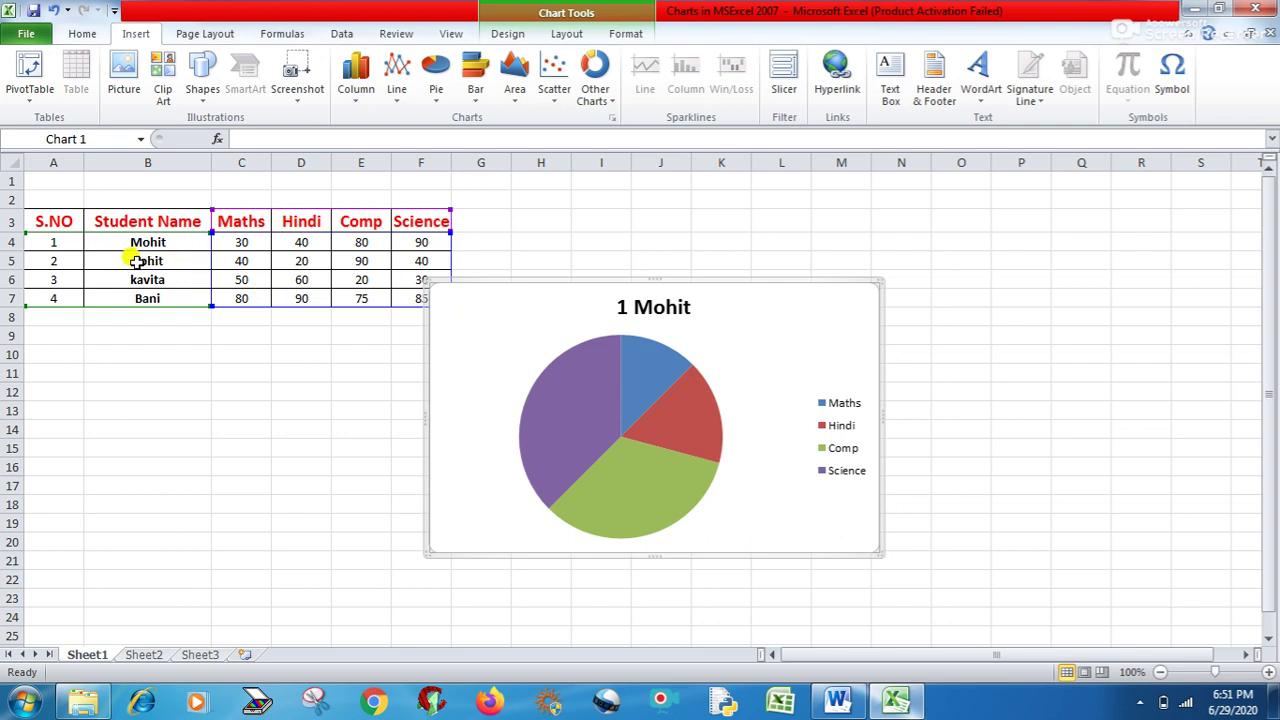
key("ctrl+z")
key("ctrl+z")
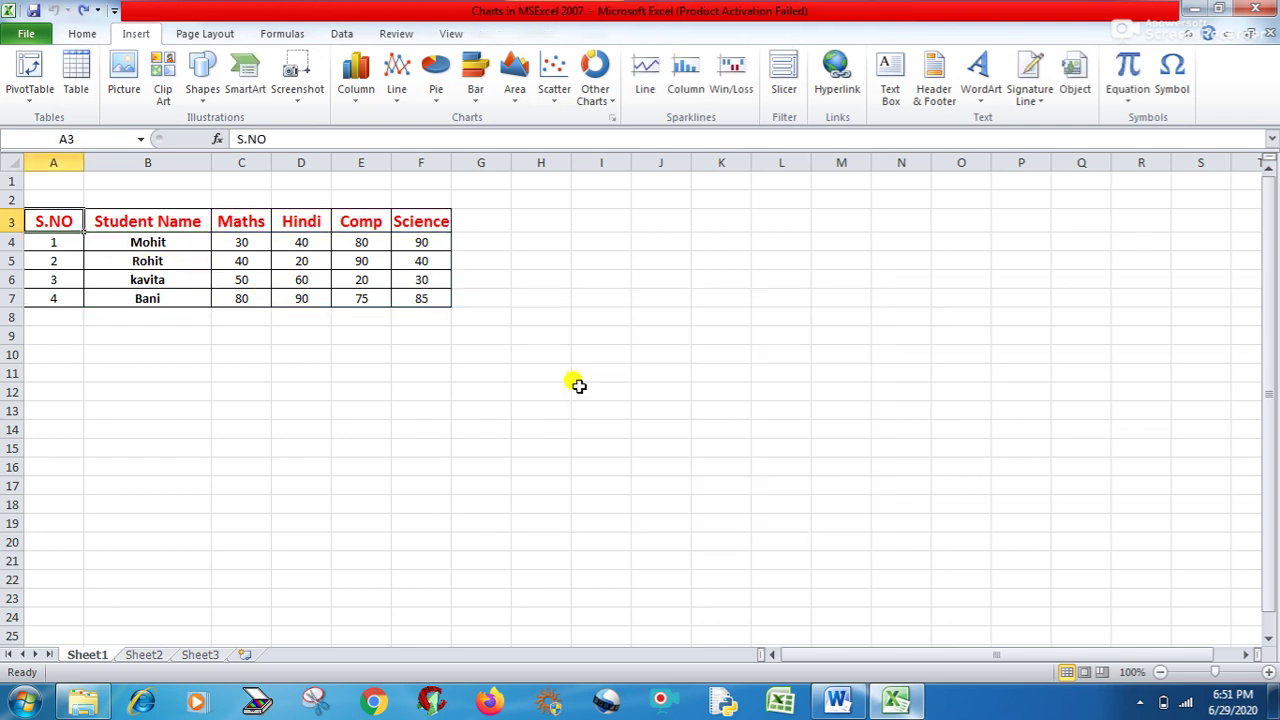
Insert a basic 2-D pie chart with the third student's name cell selected, and delete the chart.
left_click(135, 279)
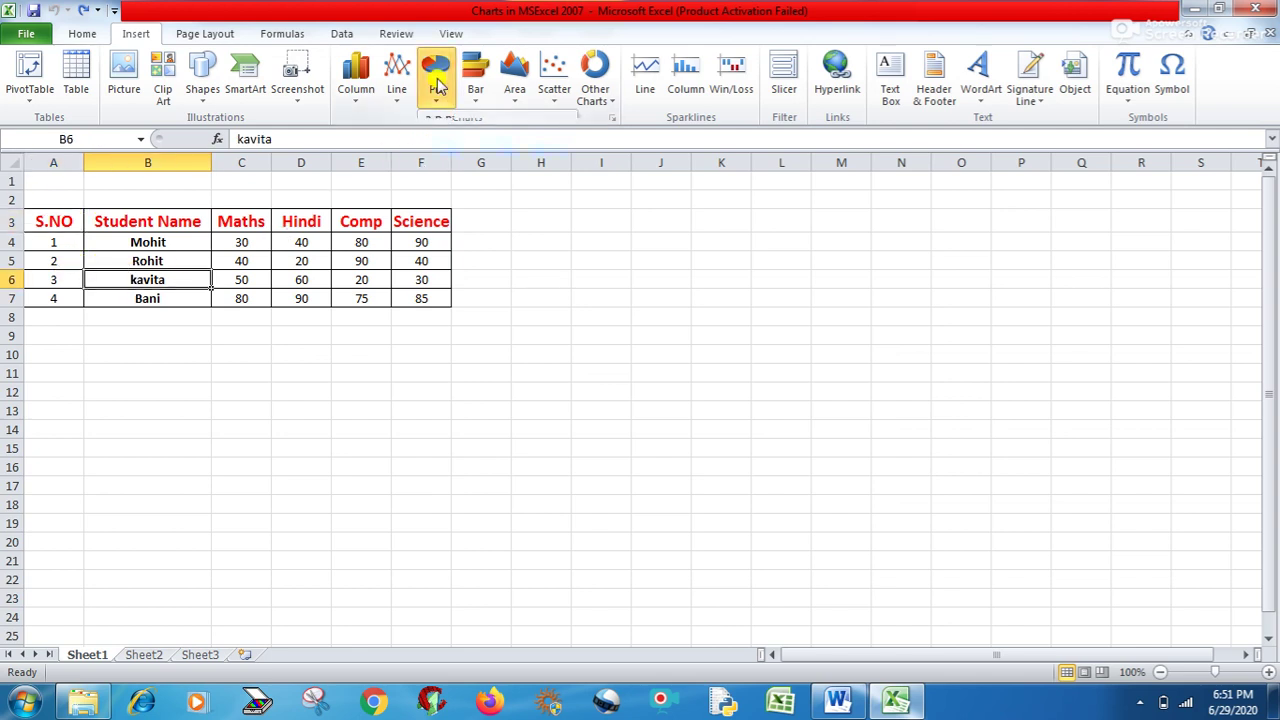
left_click(437, 85)
left_click(446, 160)
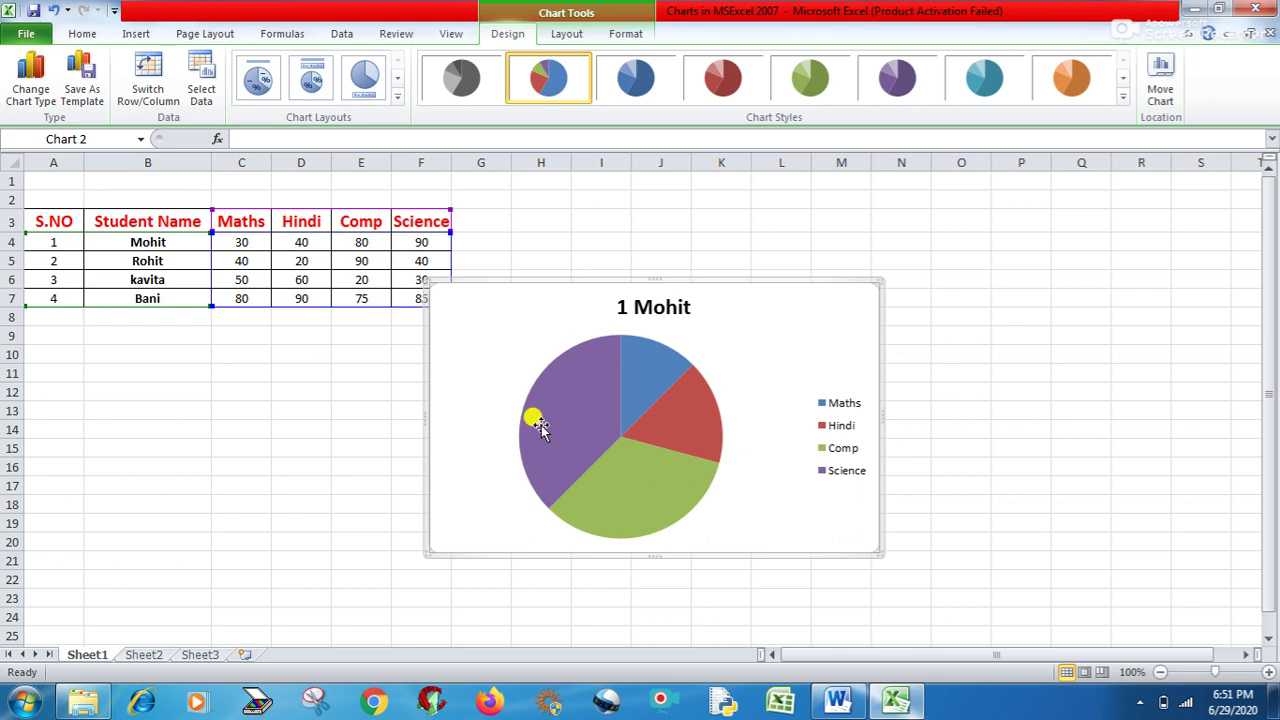
mouse_move(611, 357)
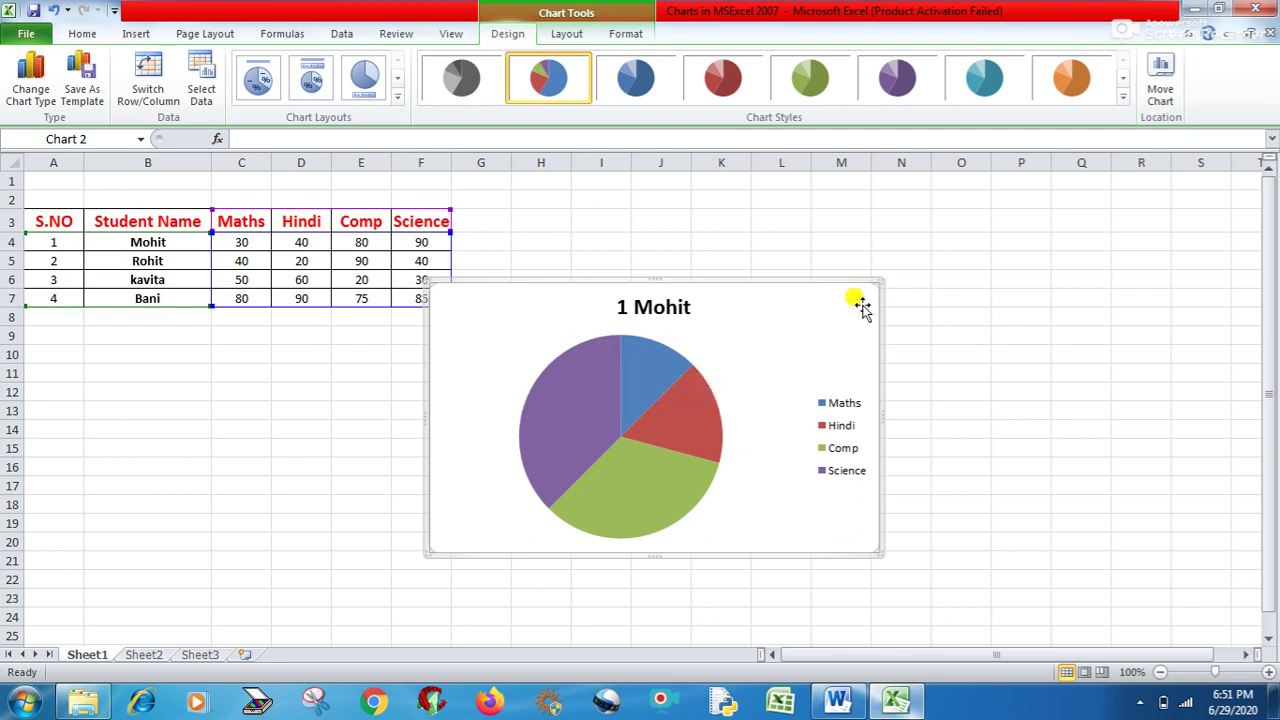
key("Delete")
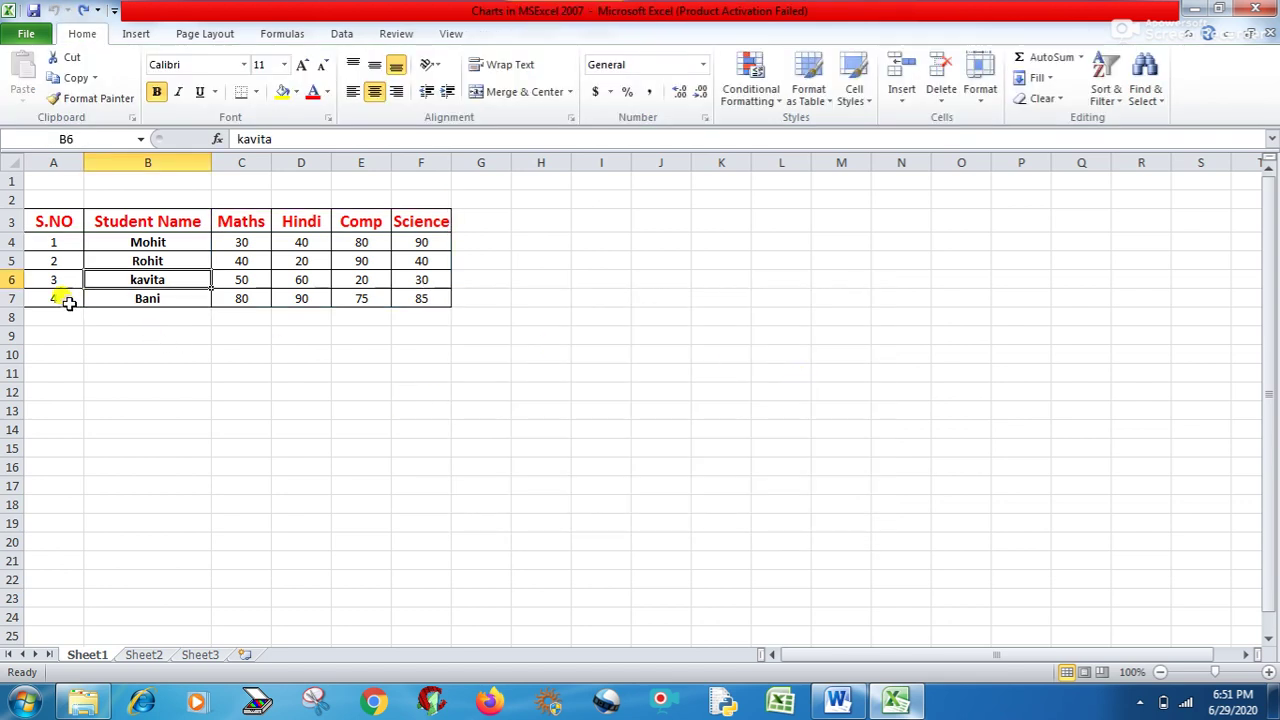
Insert a basic 2-D pie chart from the third student's row A6:F6 and move it just below the table.
left_click_drag(45, 280, 428, 279)
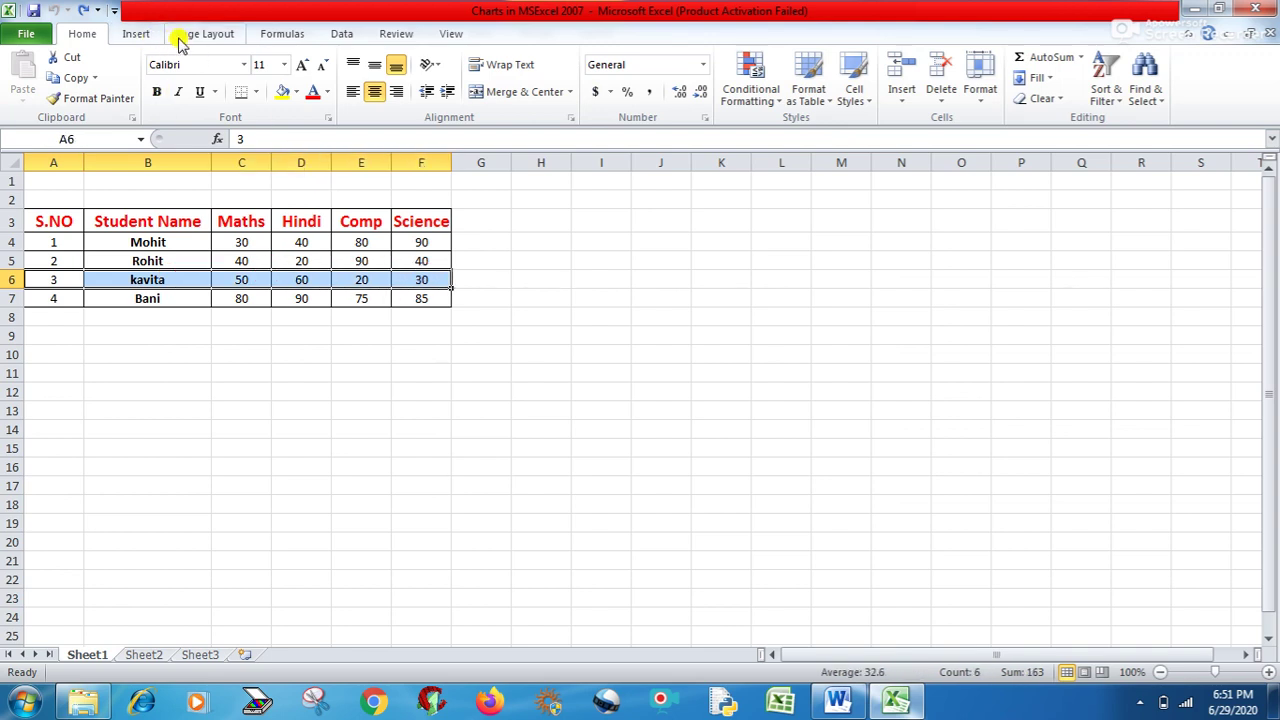
left_click(133, 36)
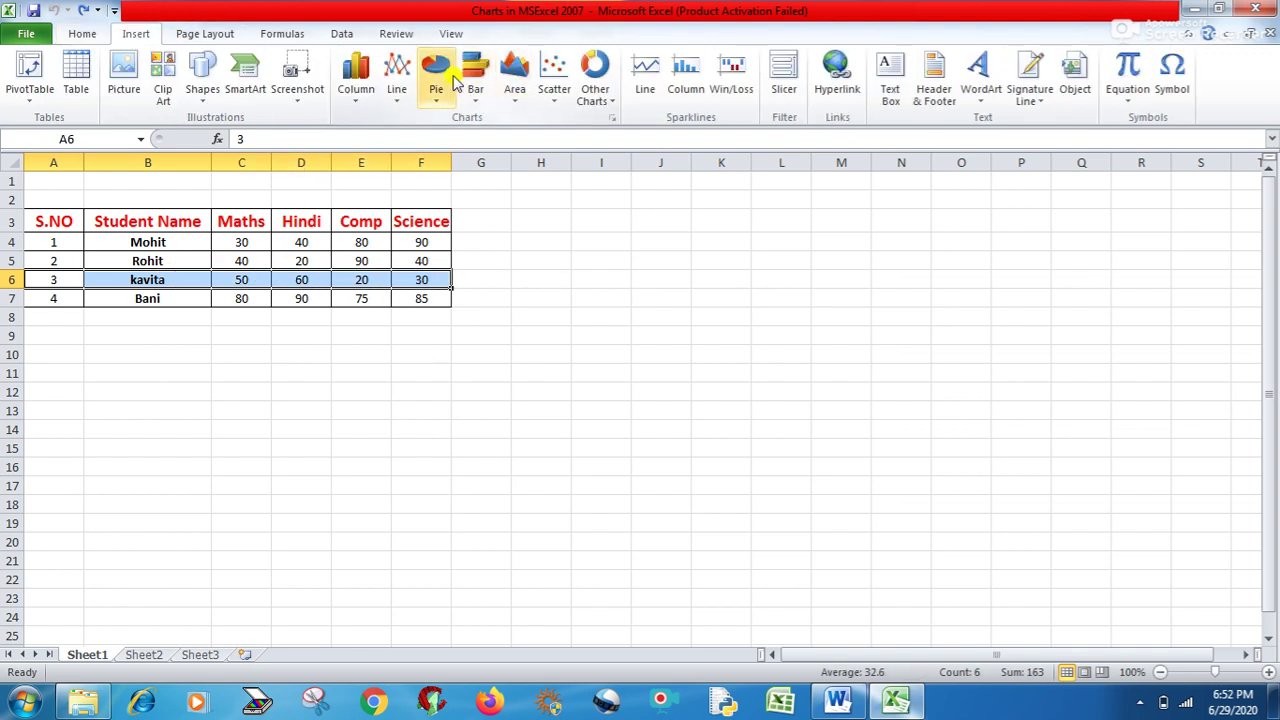
left_click(437, 82)
left_click(444, 152)
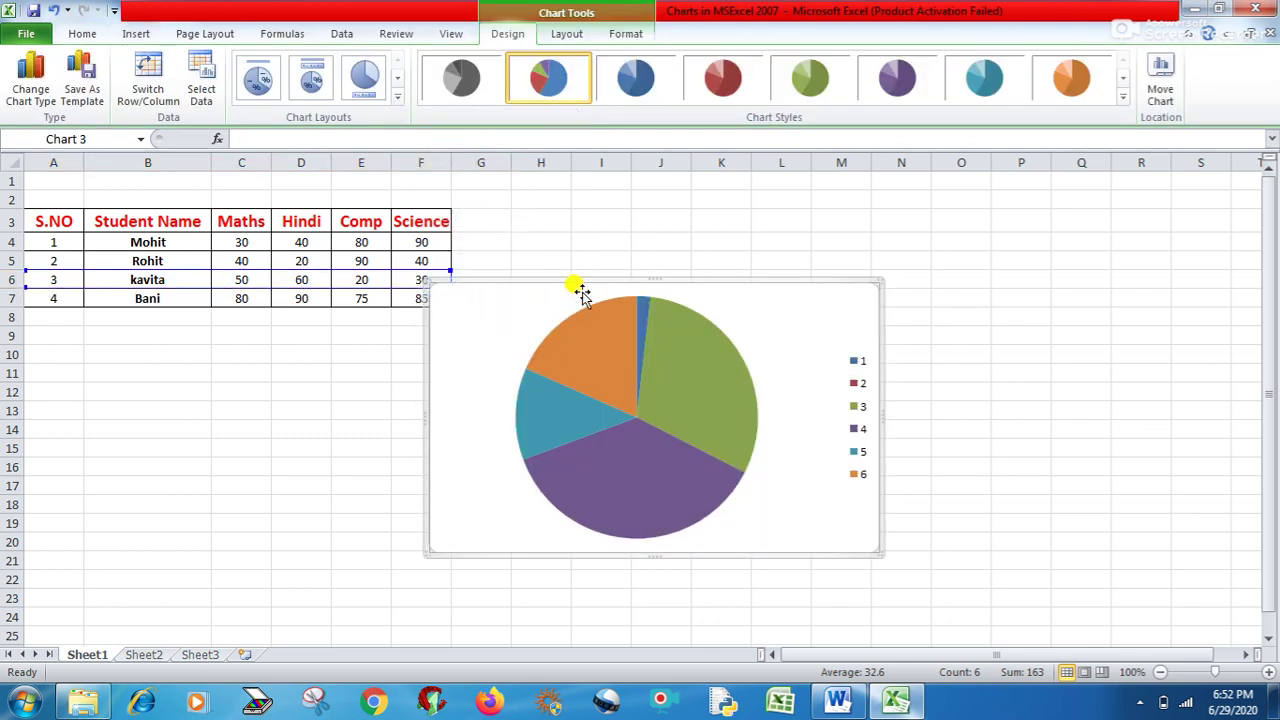
left_click_drag(586, 283, 572, 309)
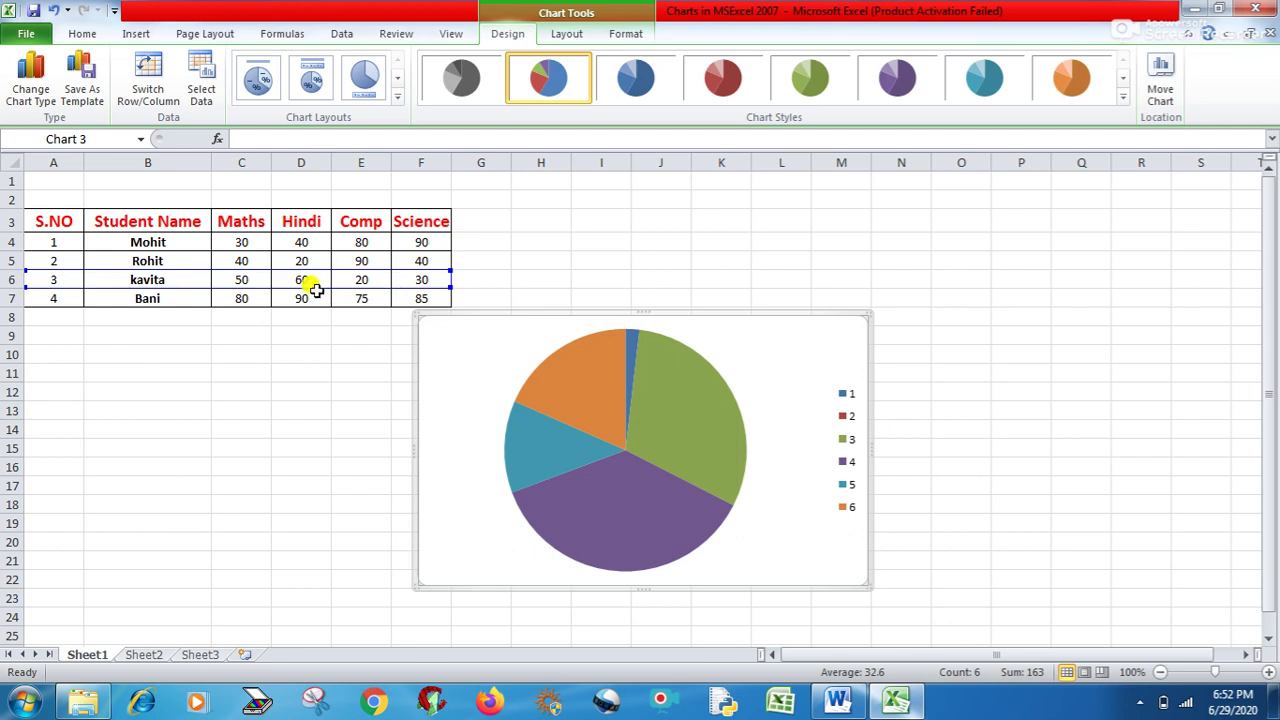
mouse_move(637, 380)
Look through the area chart subtypes, delete the third student's pie chart and select cell A4.
left_click(83, 36)
left_click(133, 34)
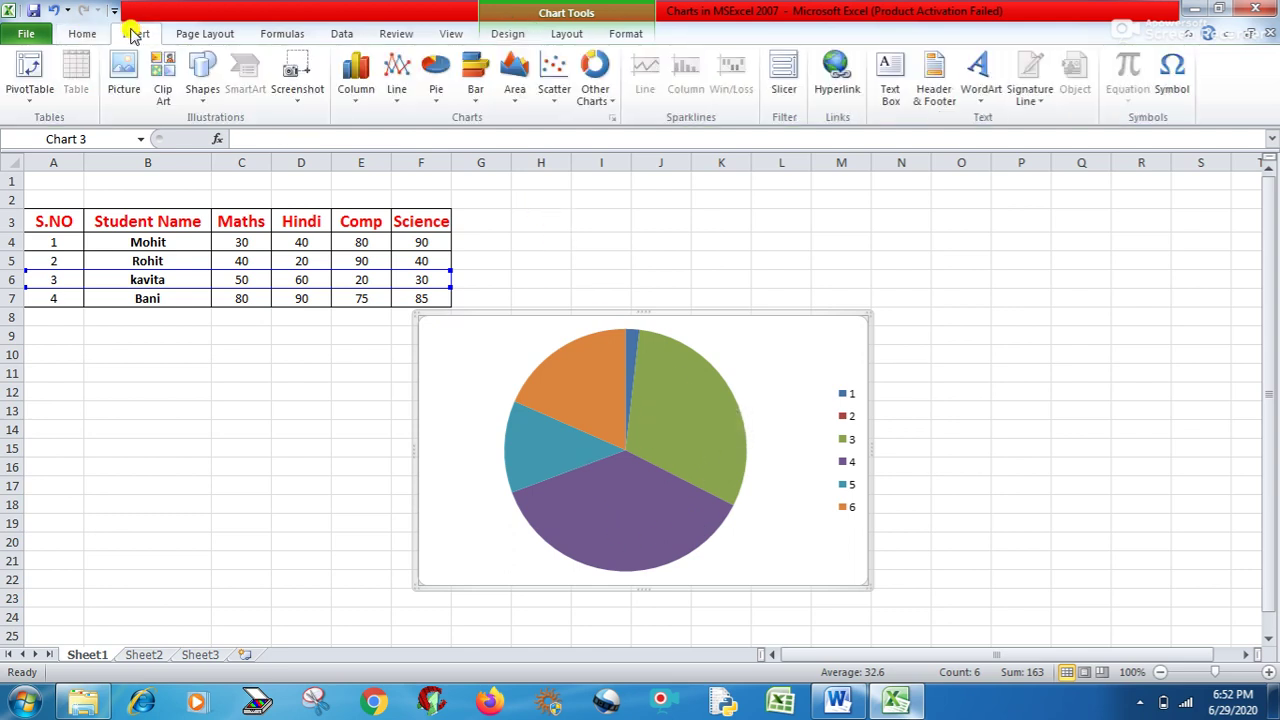
left_click(515, 80)
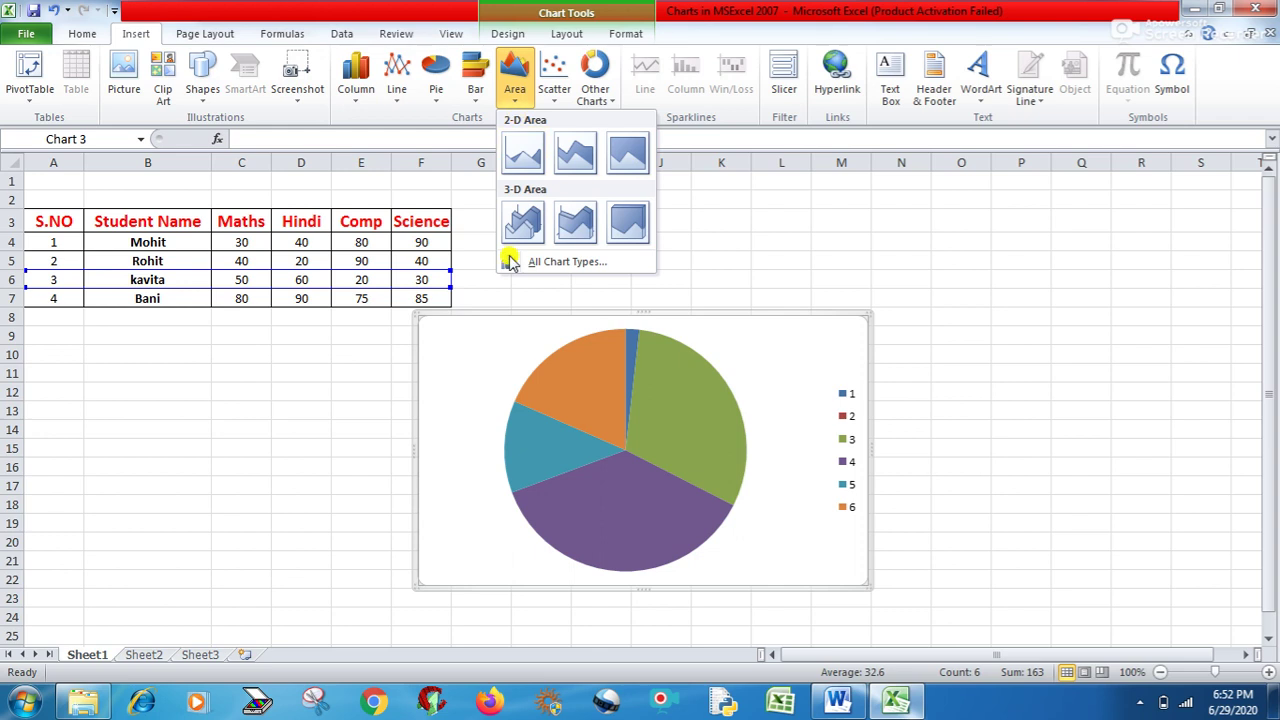
left_click(523, 286)
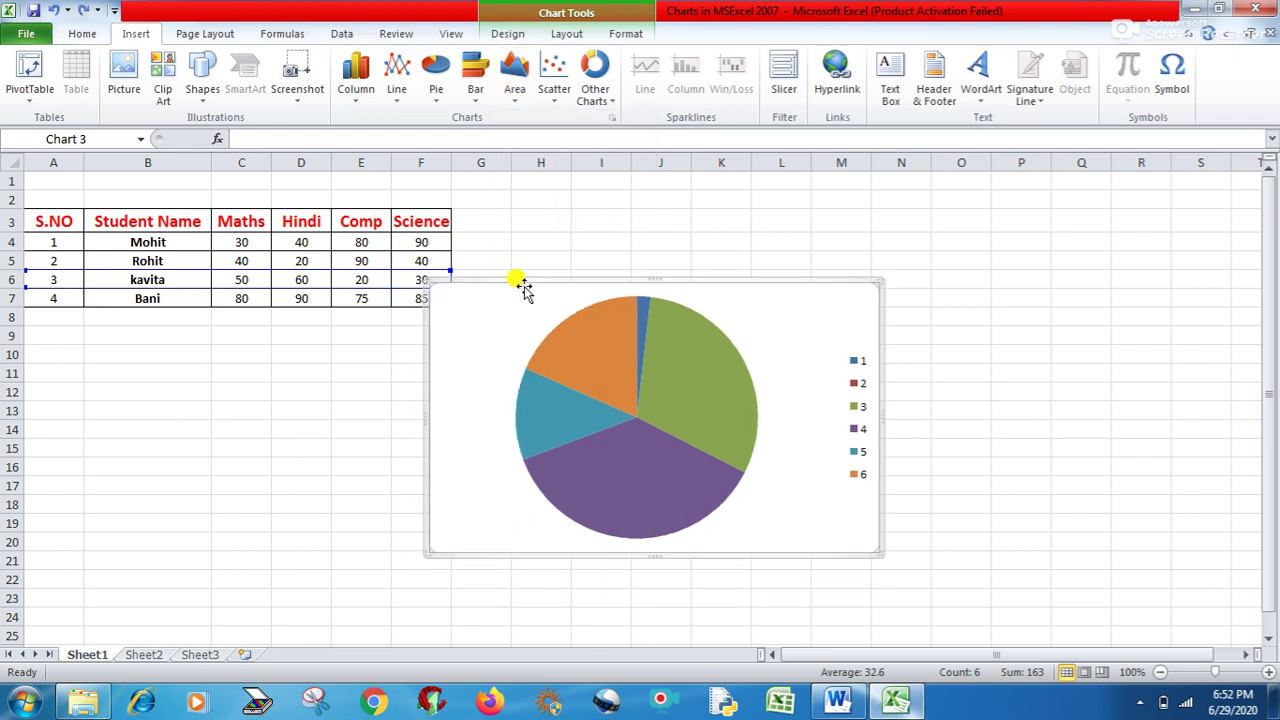
key("Delete")
left_click(58, 236)
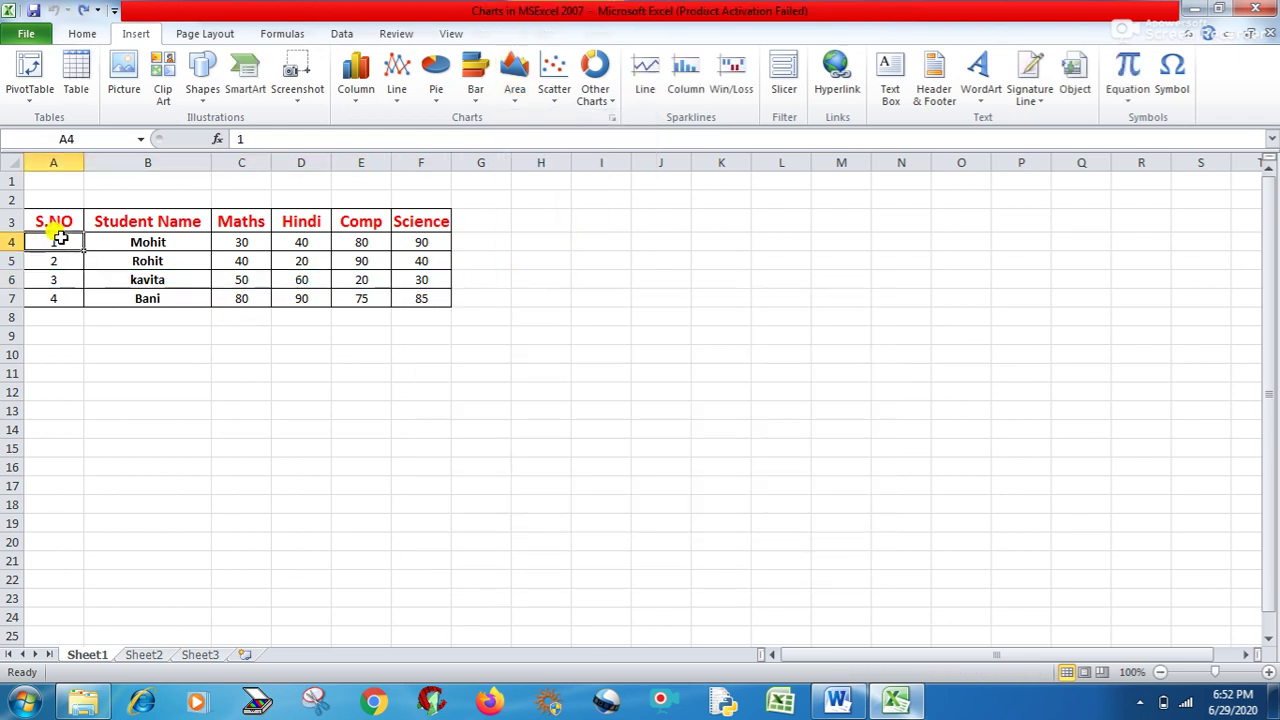
Insert a basic 2-D area chart of the marks table and compare it with the Area Chart section in the Word notes.
left_click(514, 85)
left_click(523, 150)
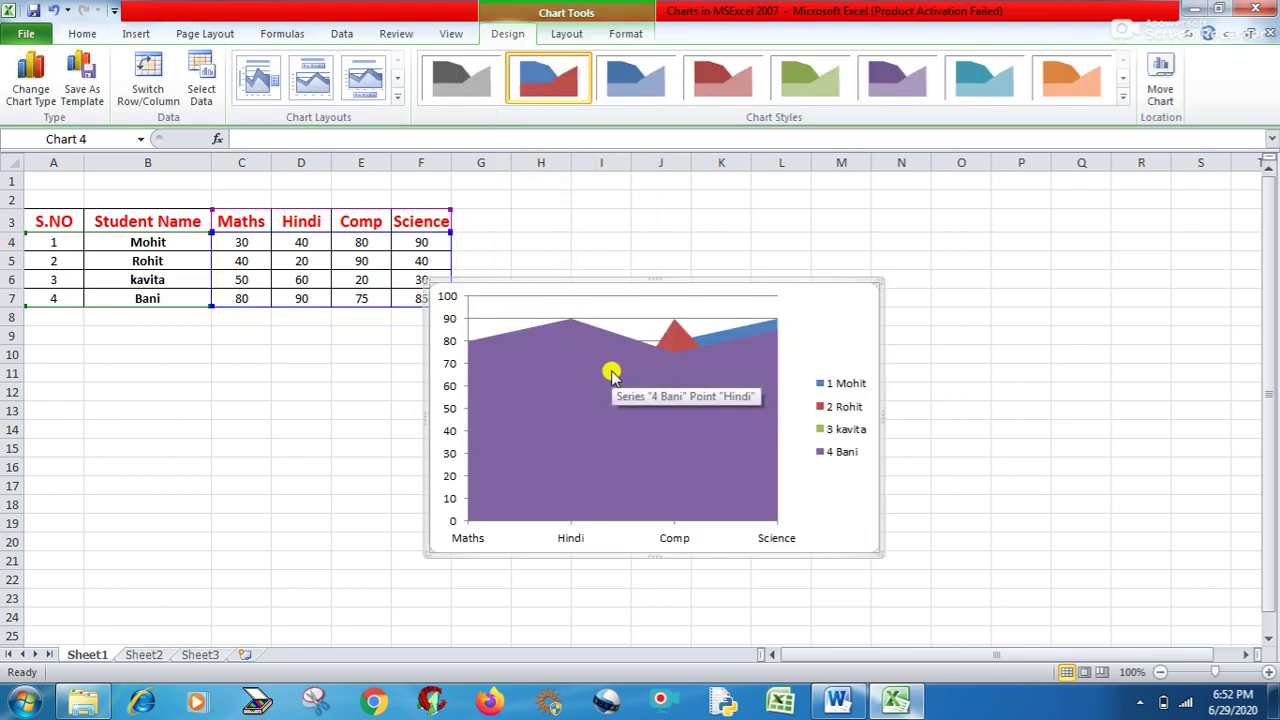
left_click(838, 700)
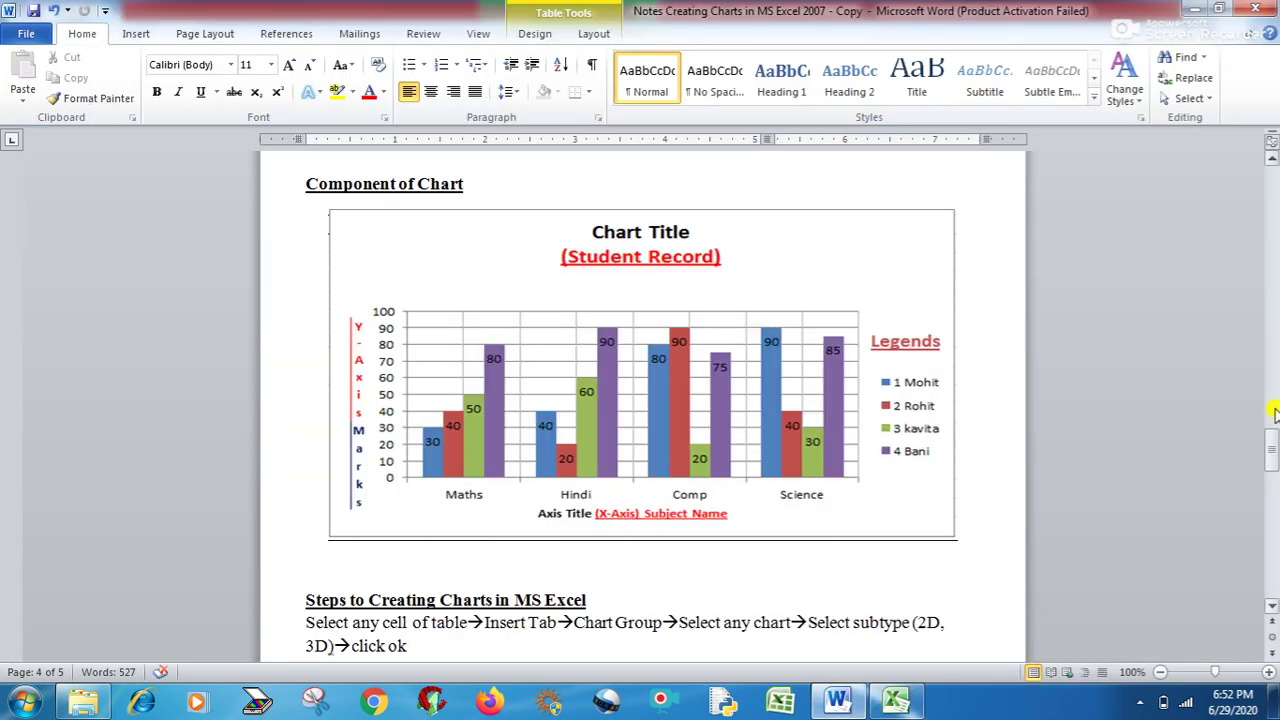
left_click_drag(1268, 455, 1266, 403)
left_click_drag(1267, 372, 1266, 349)
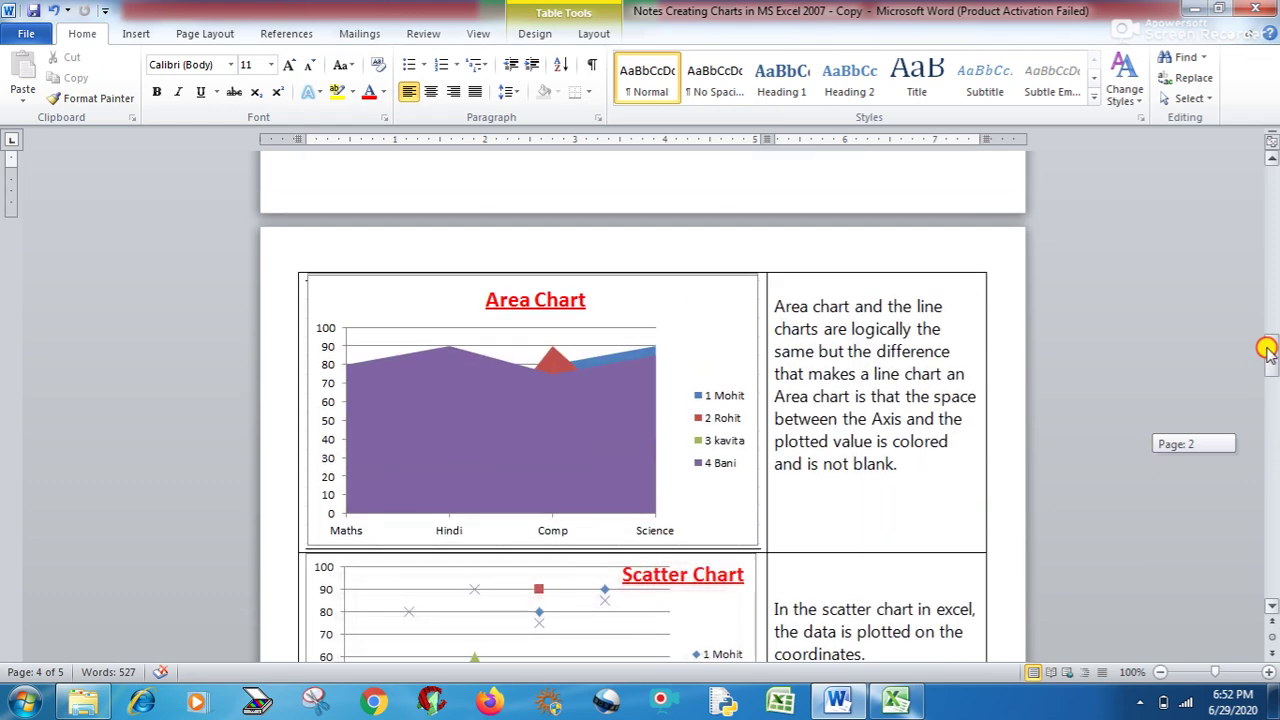
left_click(851, 703)
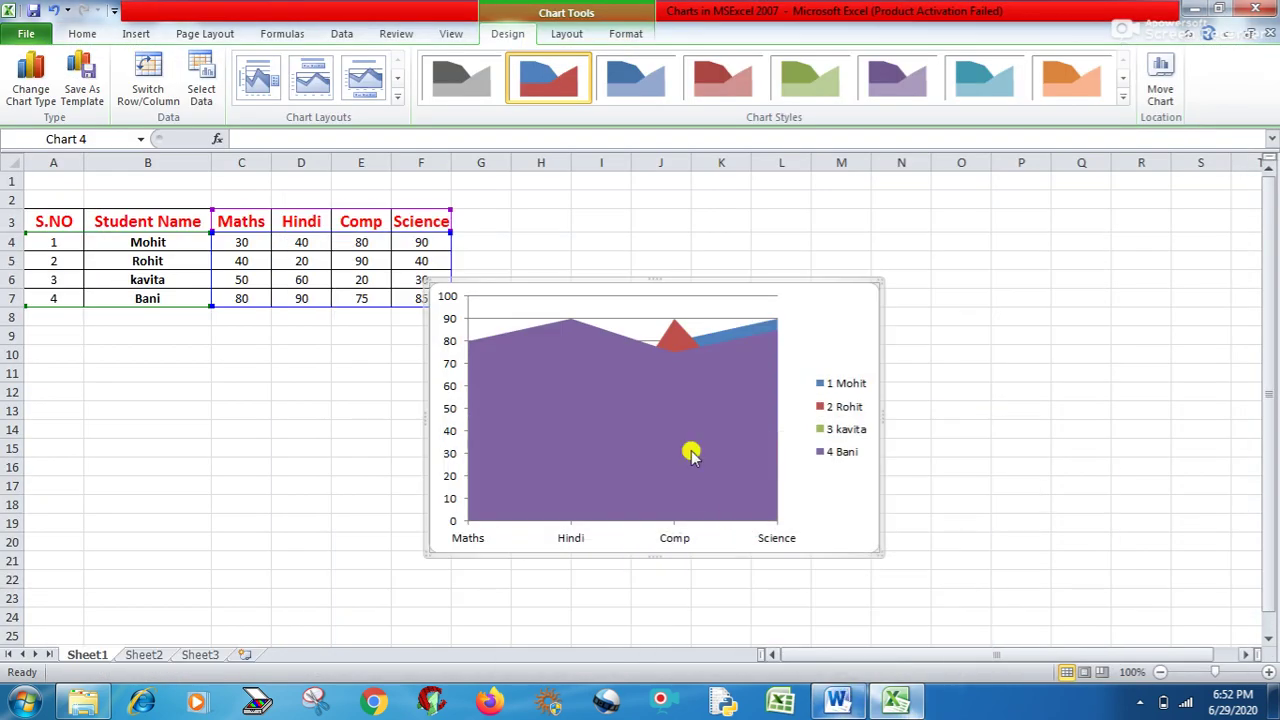
Change the area chart to a scatter chart with markers only.
left_click(136, 33)
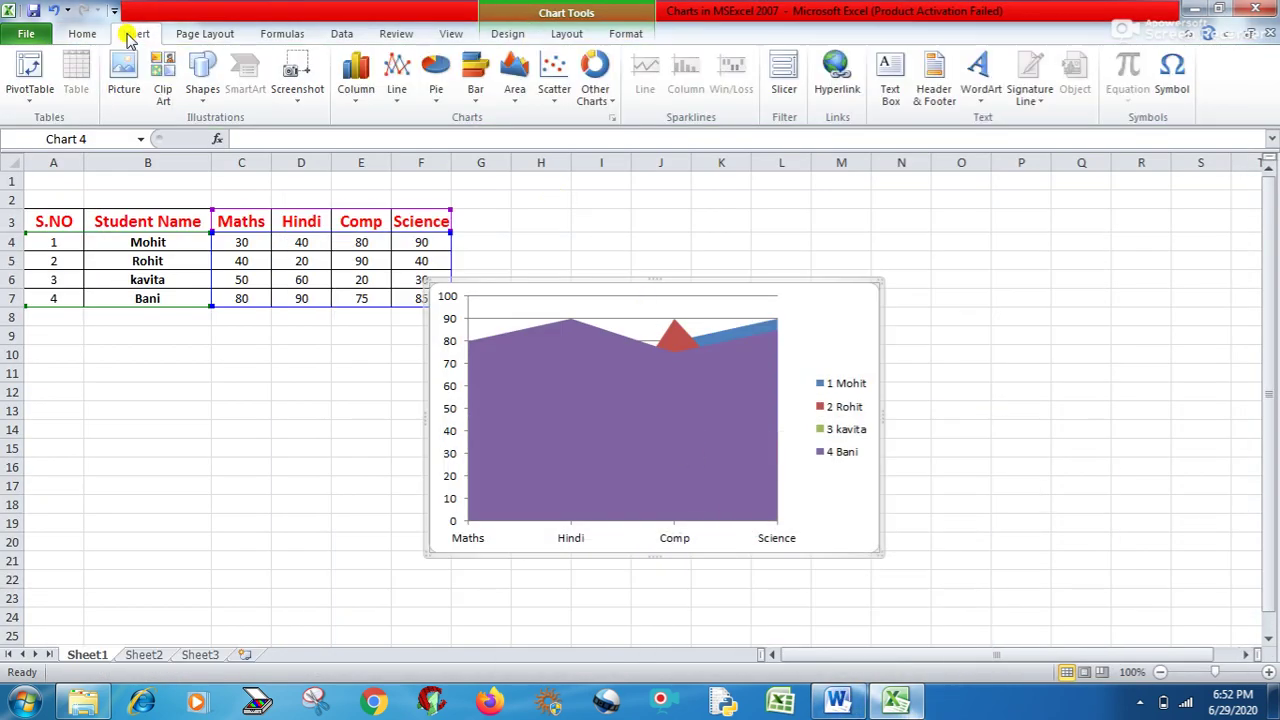
left_click(556, 90)
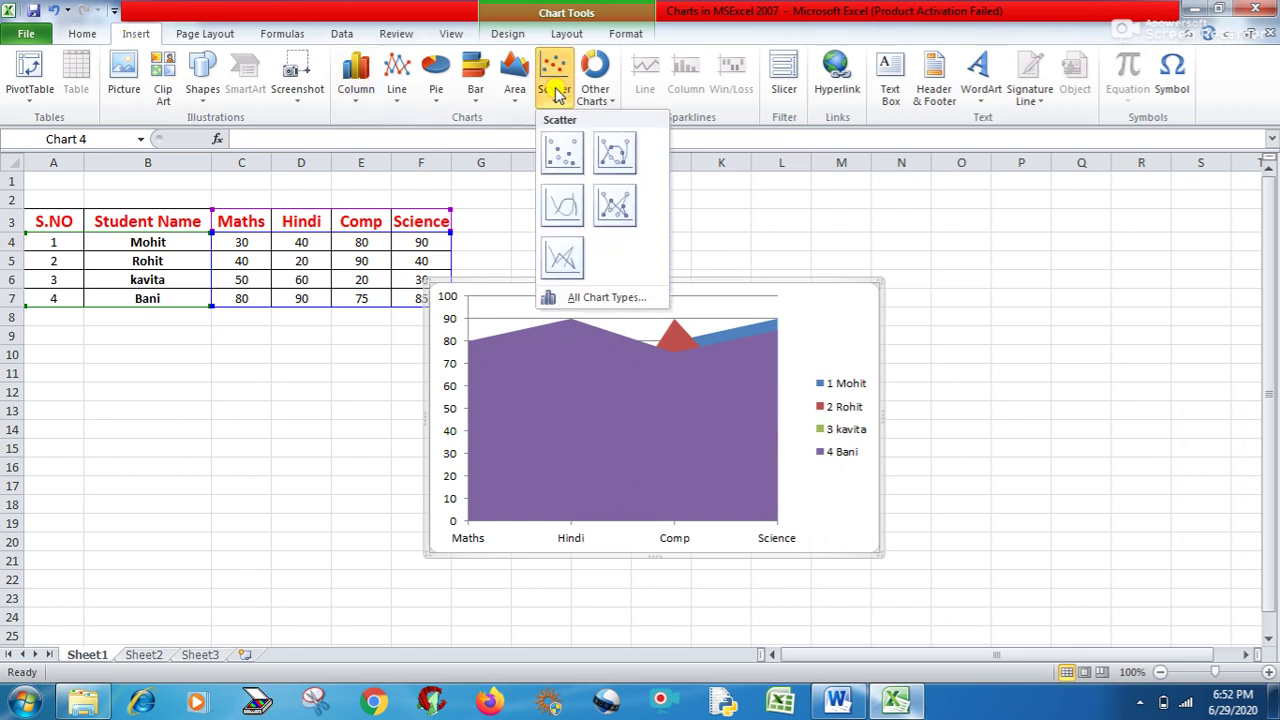
left_click(560, 151)
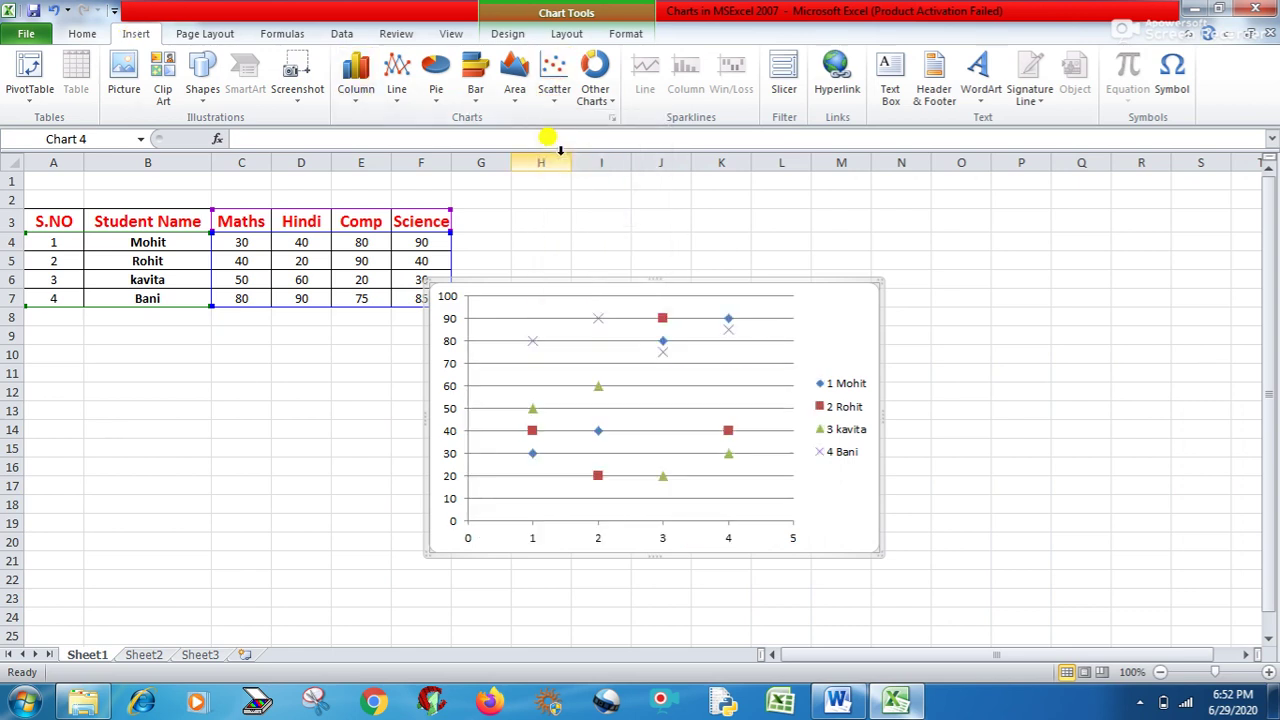
Look through the available chart types without changing the type, and delete the scatter chart.
left_click(616, 122)
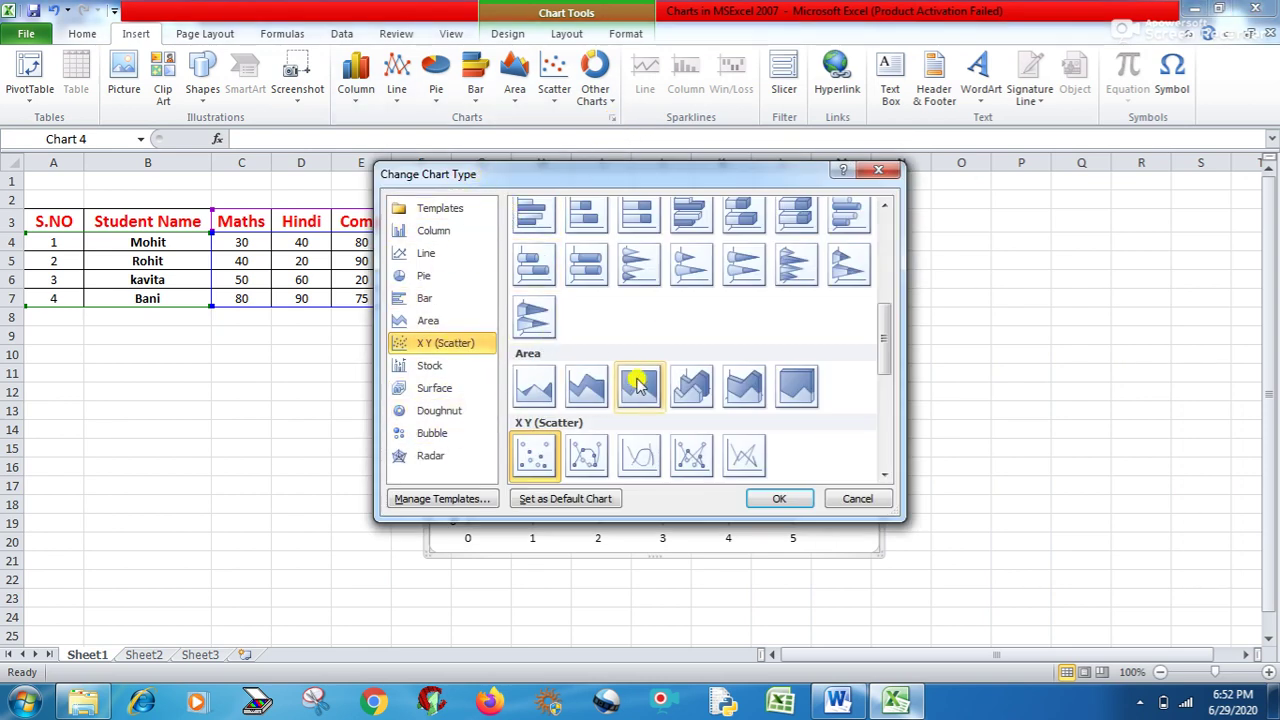
left_click(862, 499)
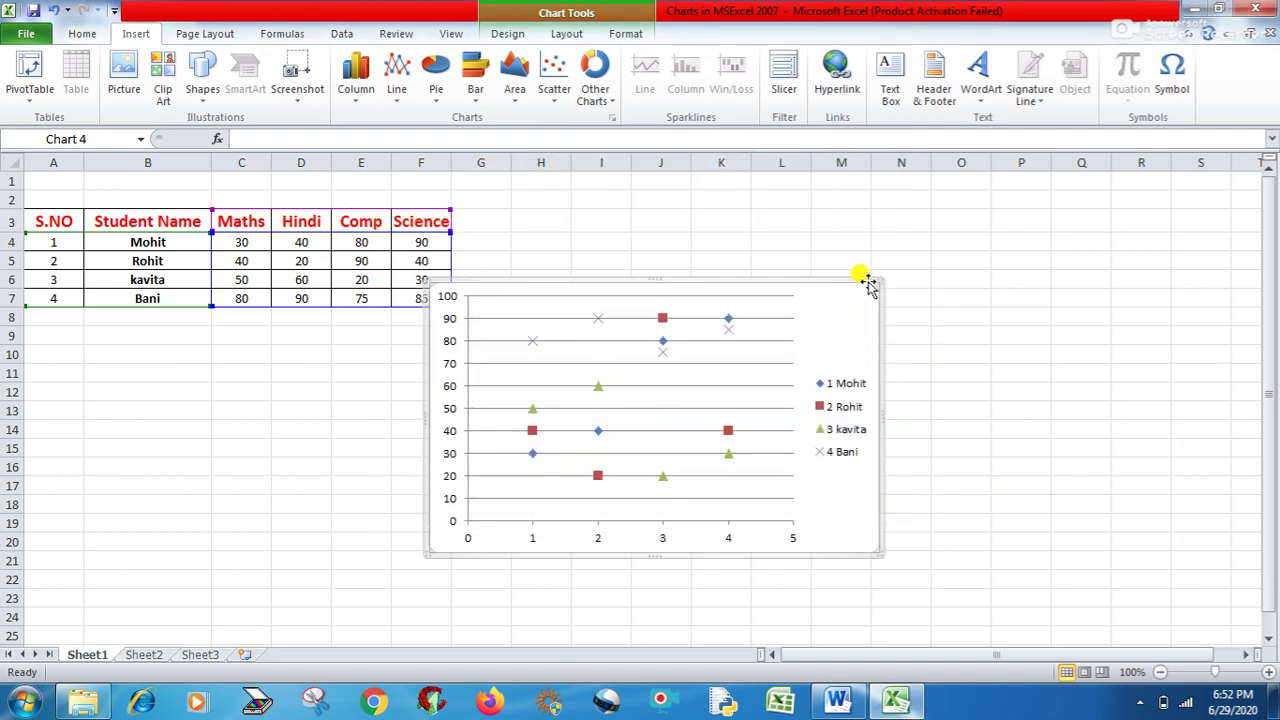
key("Delete")
left_click(757, 354)
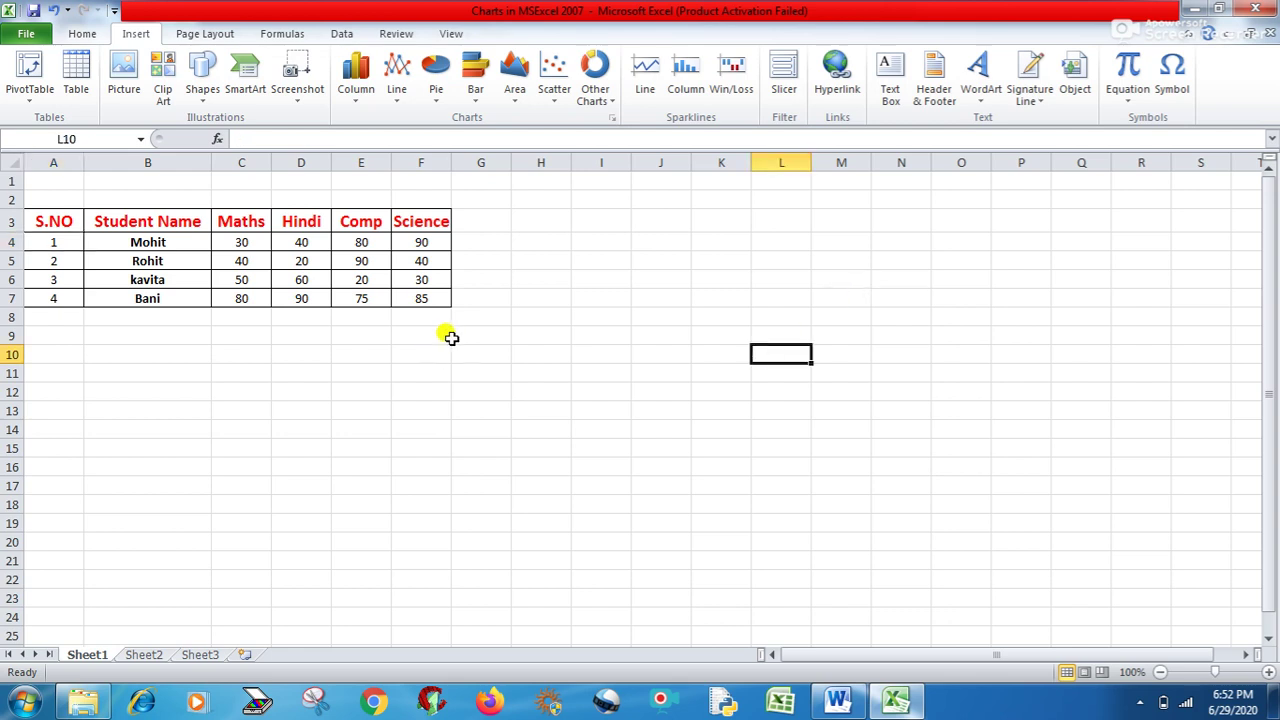
Insert a 2-D clustered column chart of the marks table with cell A4 selected.
left_click(63, 243)
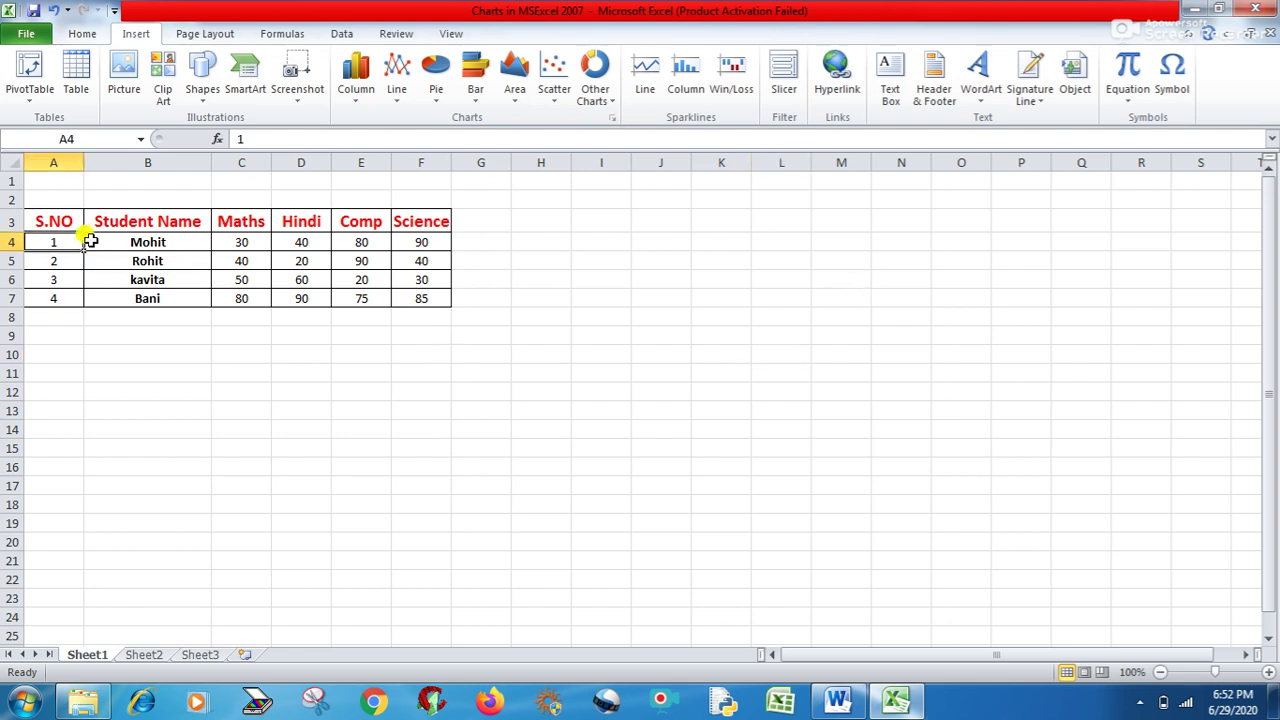
left_click(358, 80)
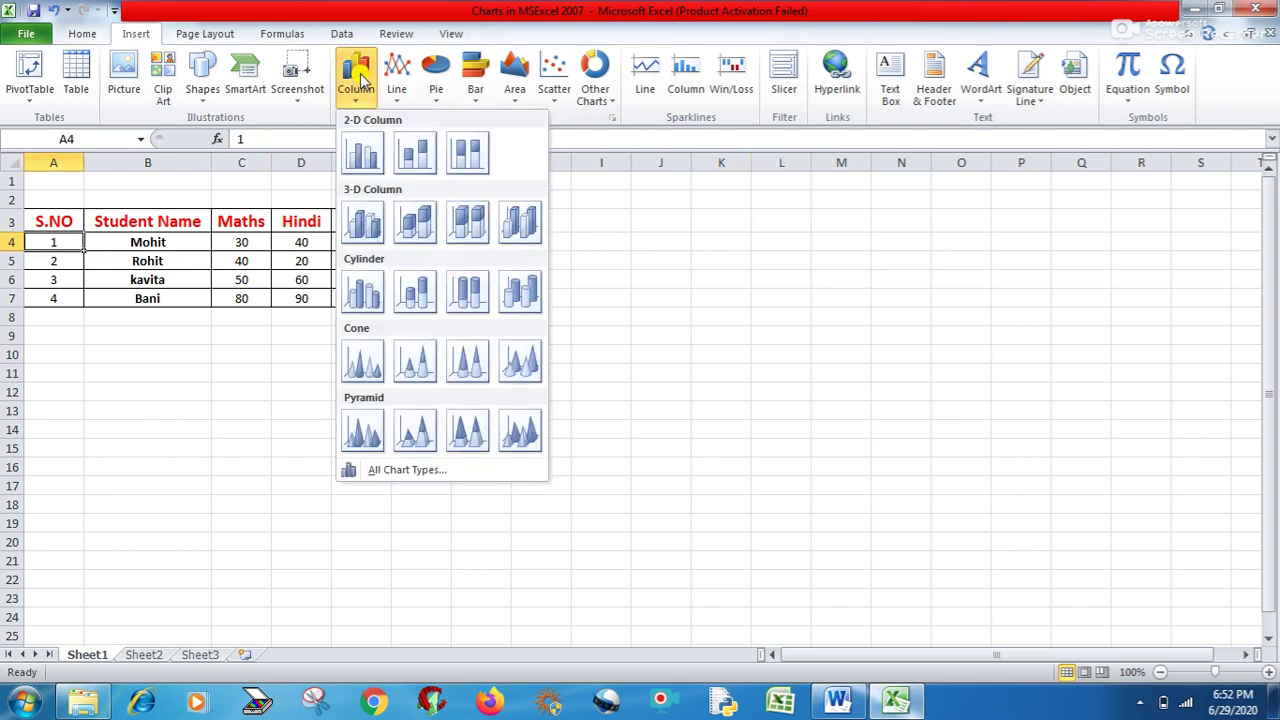
left_click(362, 152)
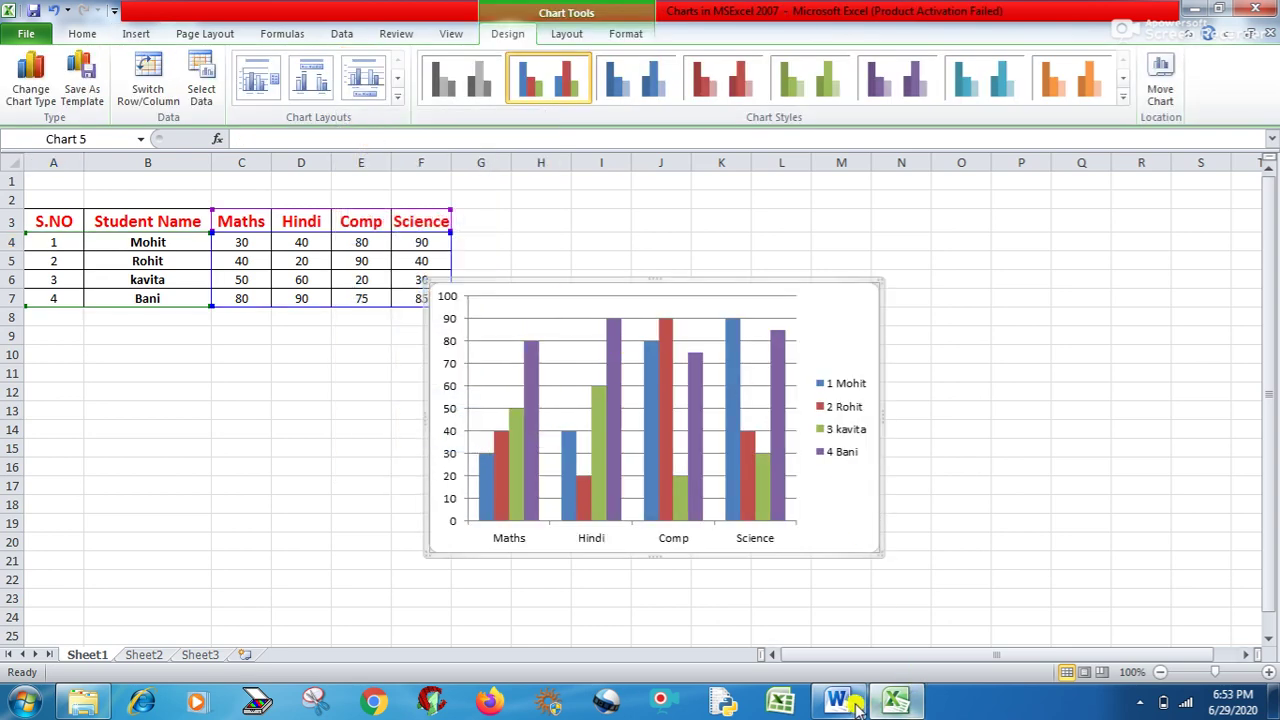
Compare the column chart with the Component of Chart example in the Word notes, checking its titles, axes and legends, and return to Excel.
left_click(787, 636)
left_click_drag(1272, 350, 1273, 453)
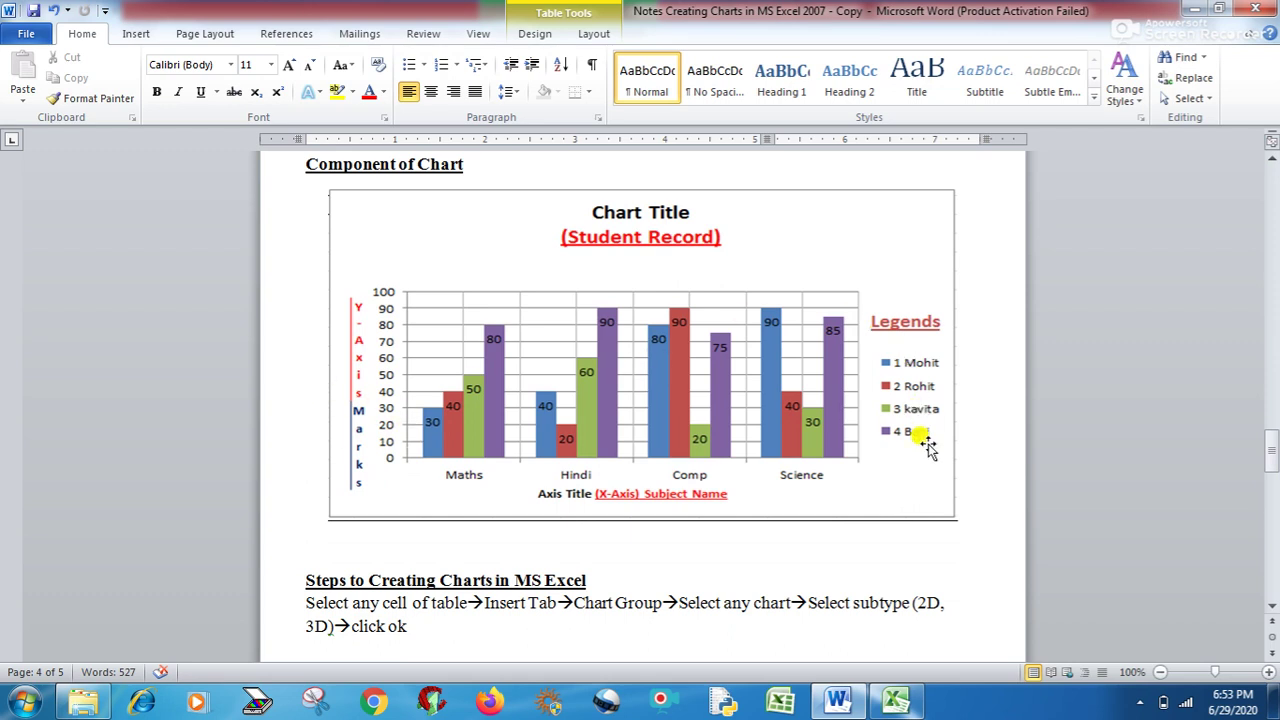
left_click(898, 703)
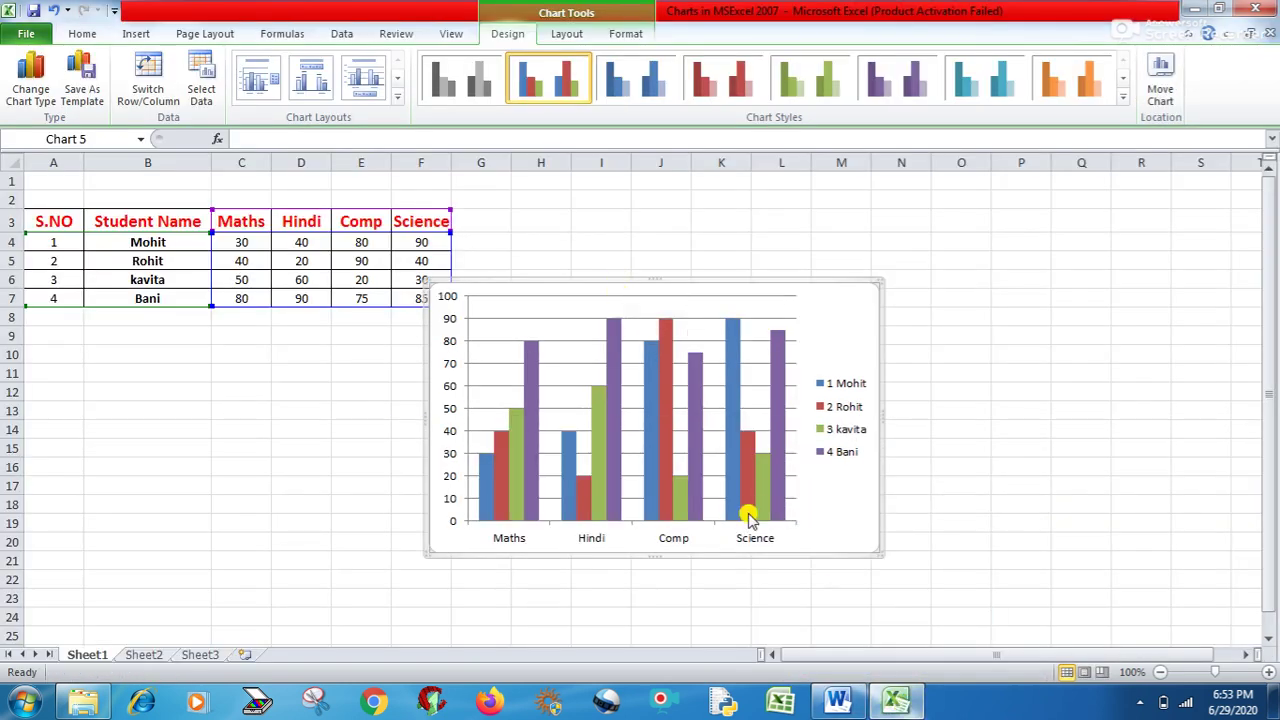
left_click(837, 703)
mouse_move(1272, 462)
left_mouse_down()
mouse_move(1274, 560)
mouse_move(1274, 446)
left_mouse_up()
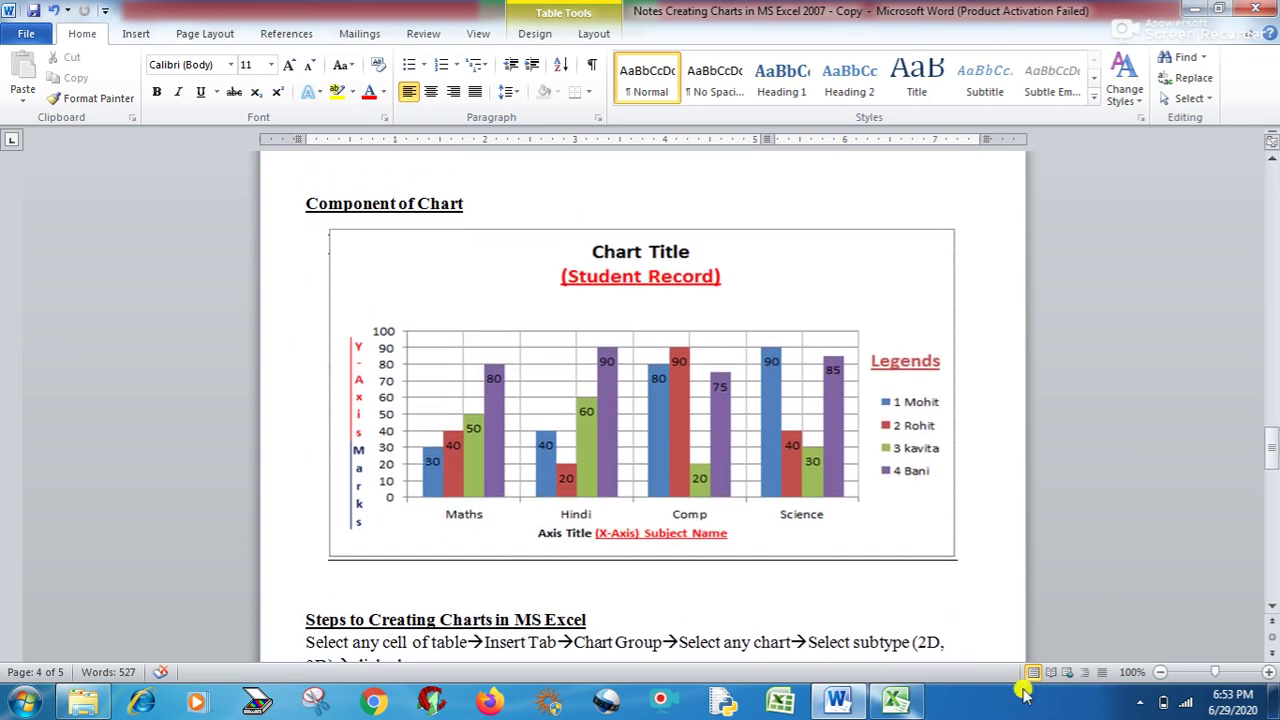
left_click(895, 698)
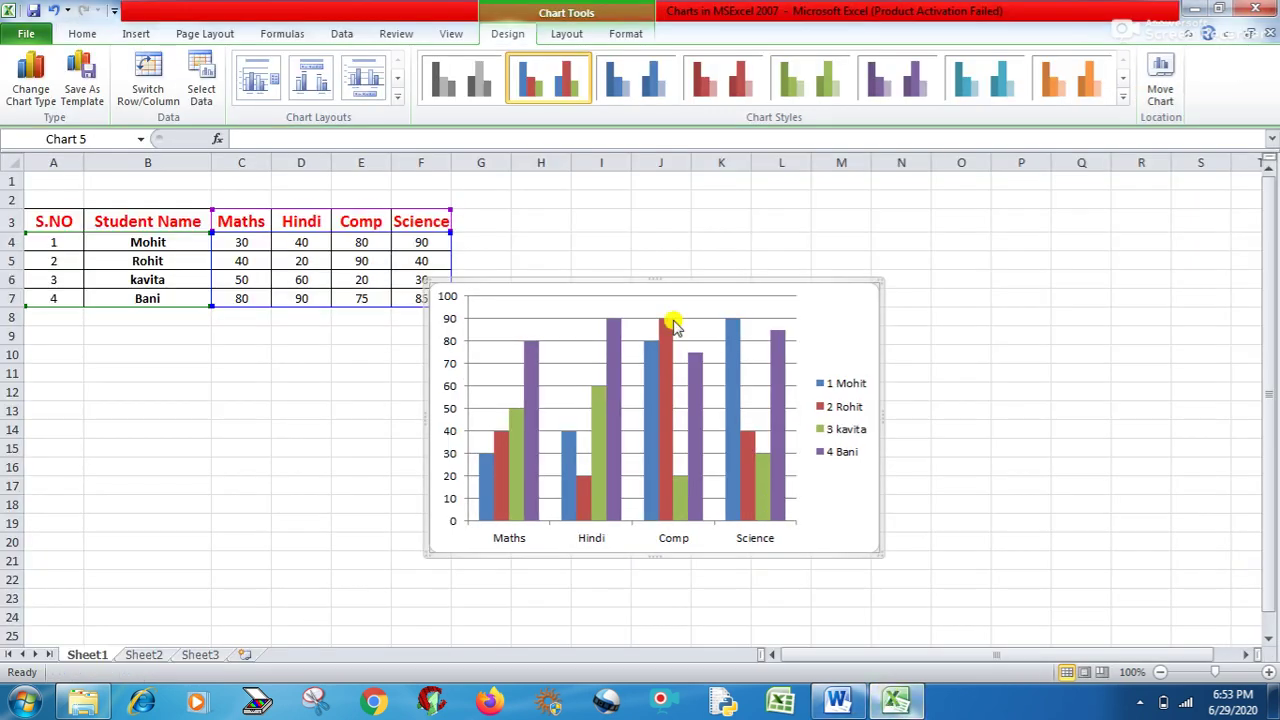